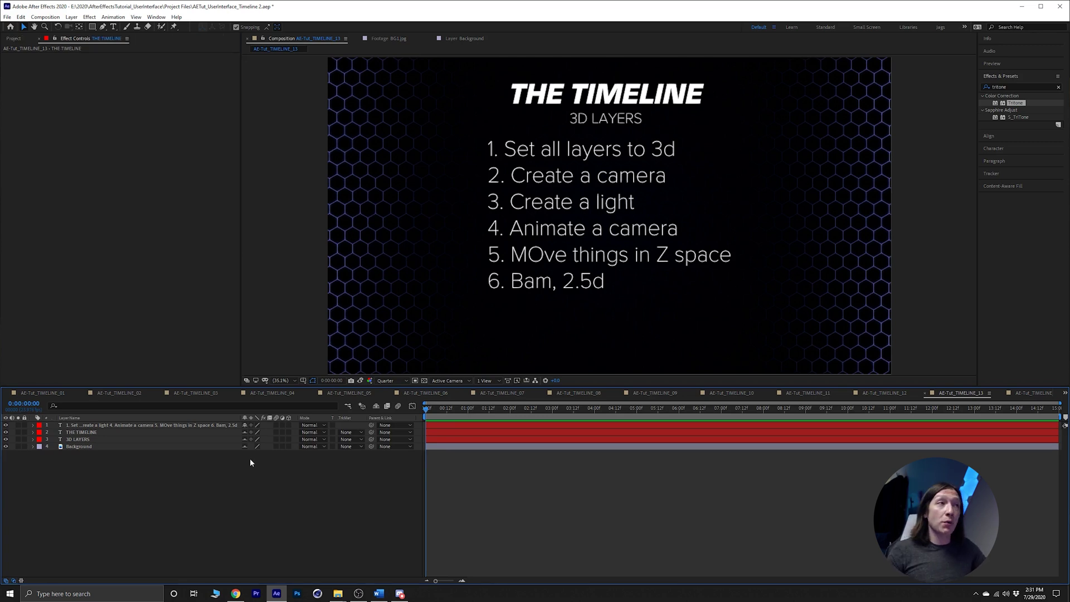
Move the numbered list slightly lower below the subtitle, and make all four layers 3D.
left_click(555, 172)
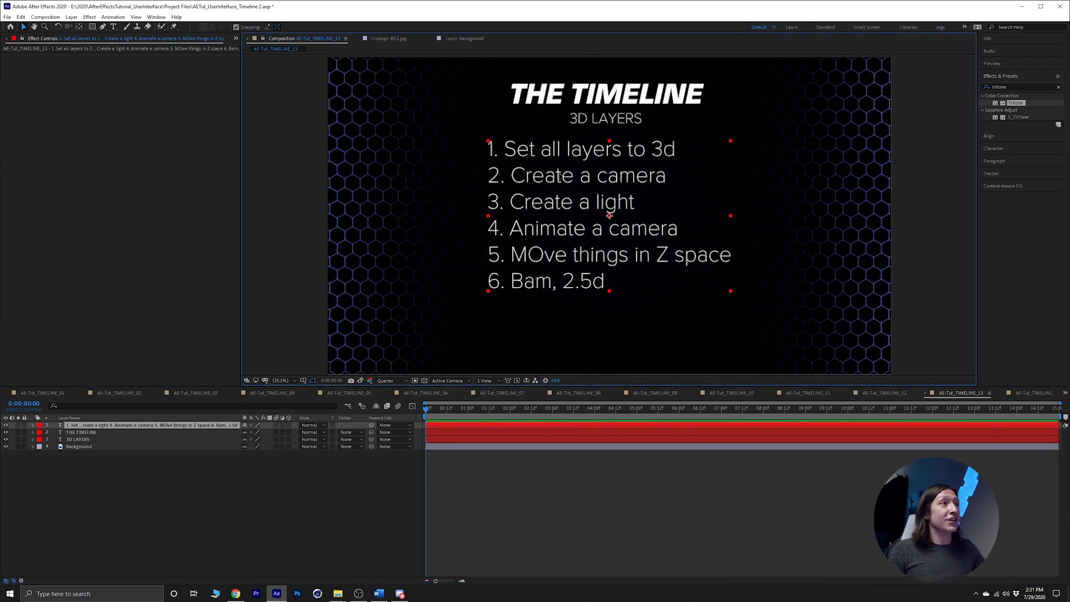
left_click_drag(560, 174, 560, 193)
left_click(128, 447)
left_click_drag(187, 469, 121, 420)
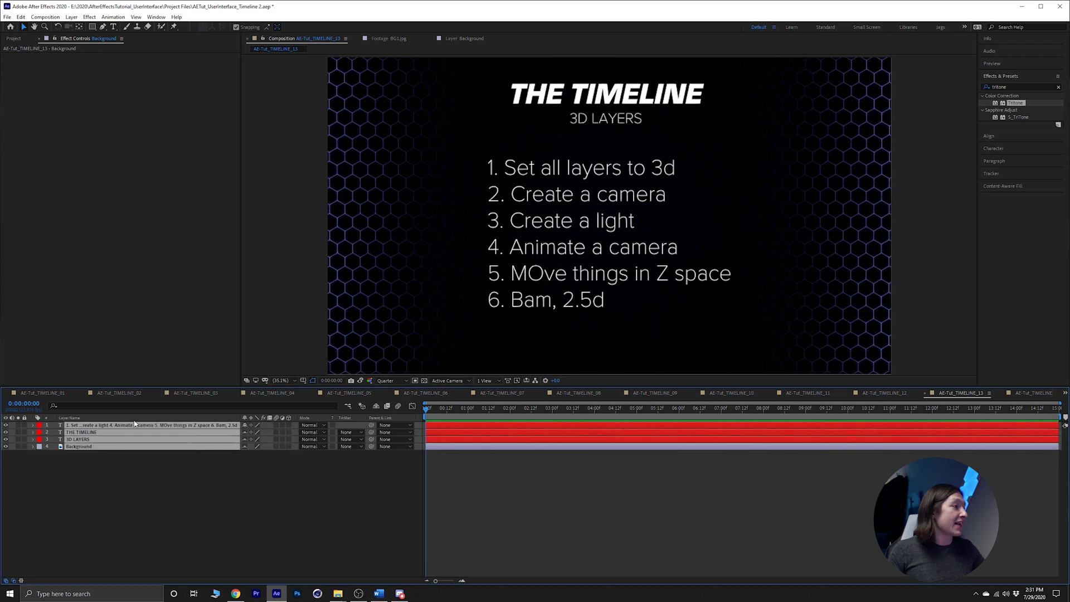
left_click(289, 425)
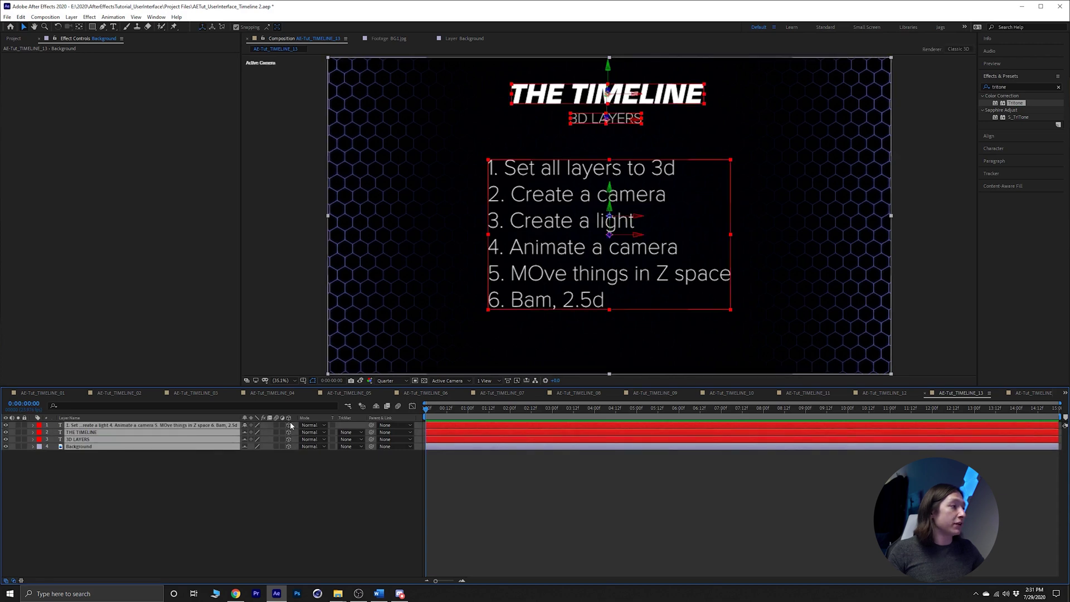
left_click(319, 481)
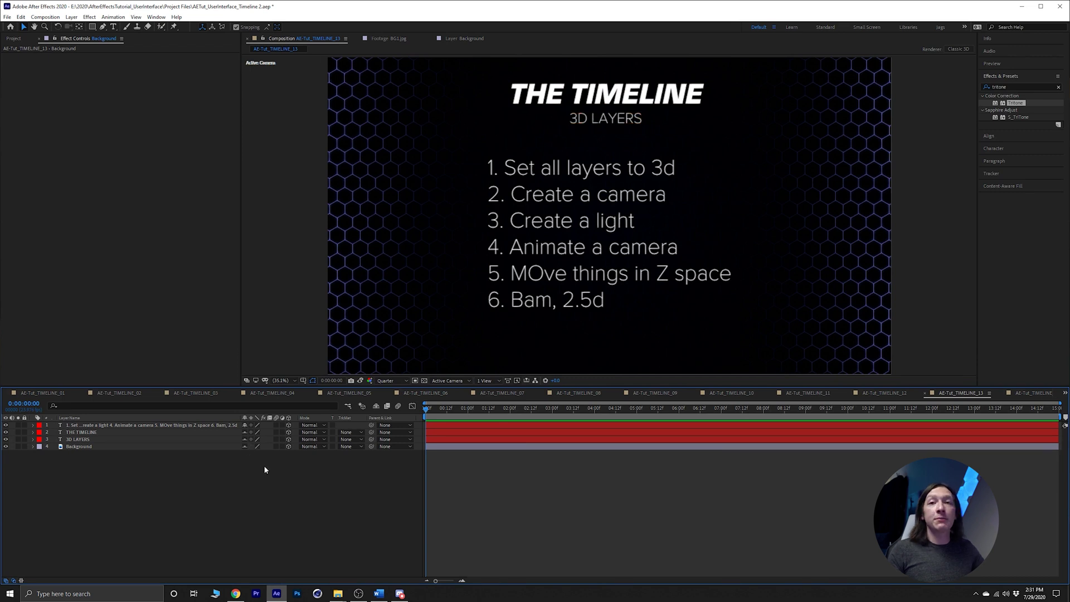
Create a two-node camera layer with the 50mm preset.
left_click(72, 17)
mouse_move(88, 27)
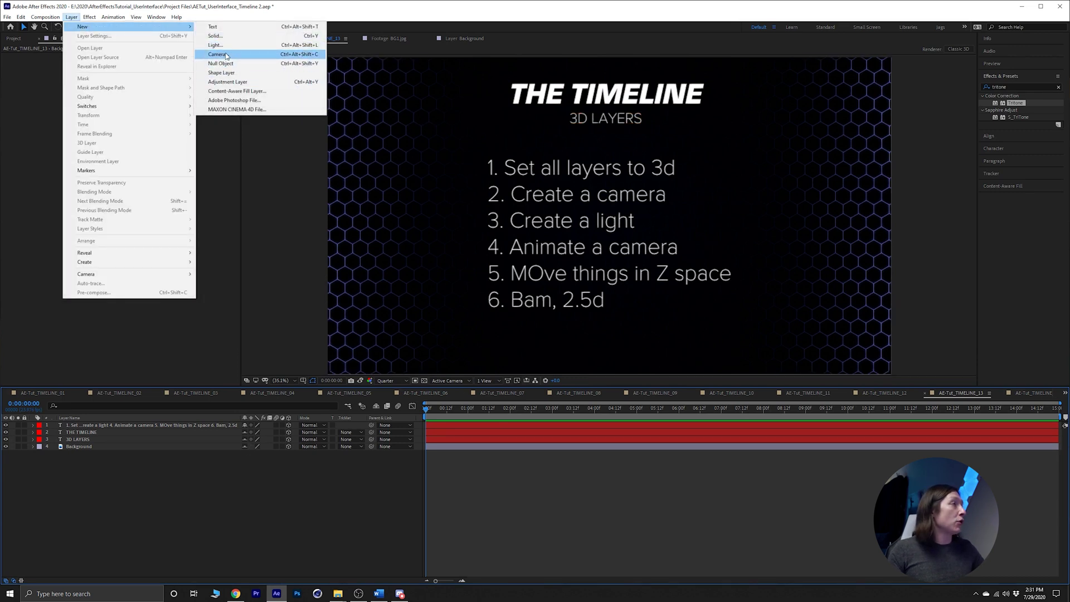
left_click(297, 56)
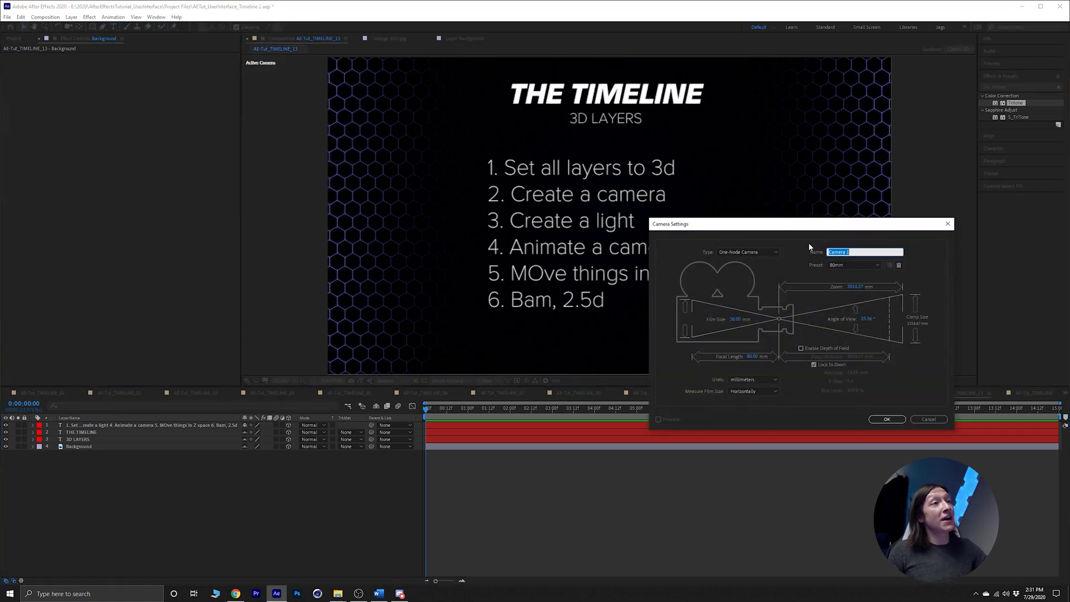
left_click(767, 252)
left_click(746, 270)
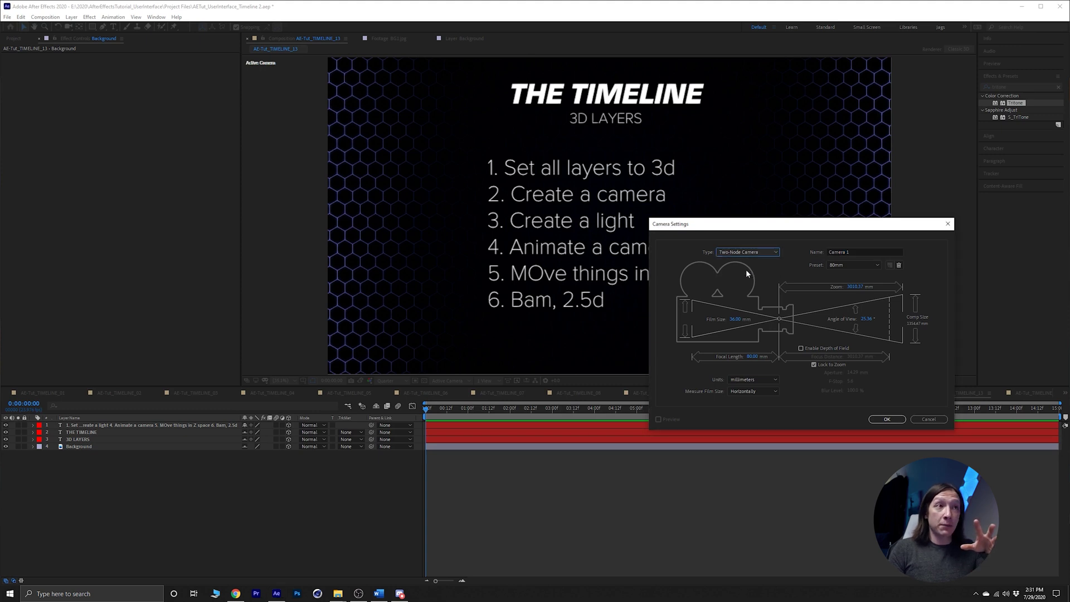
left_click(850, 267)
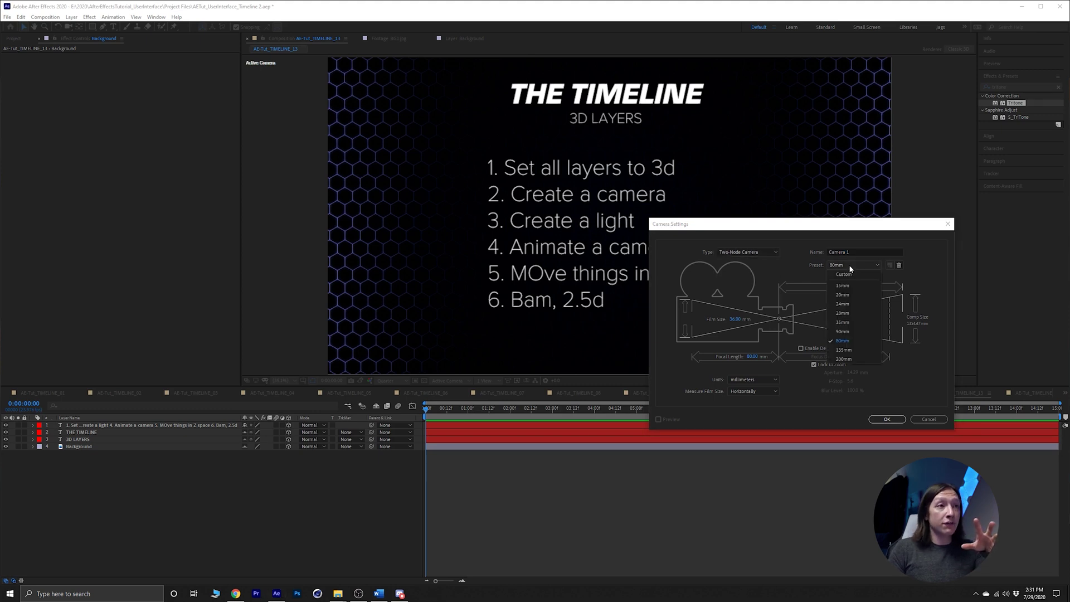
left_click(849, 331)
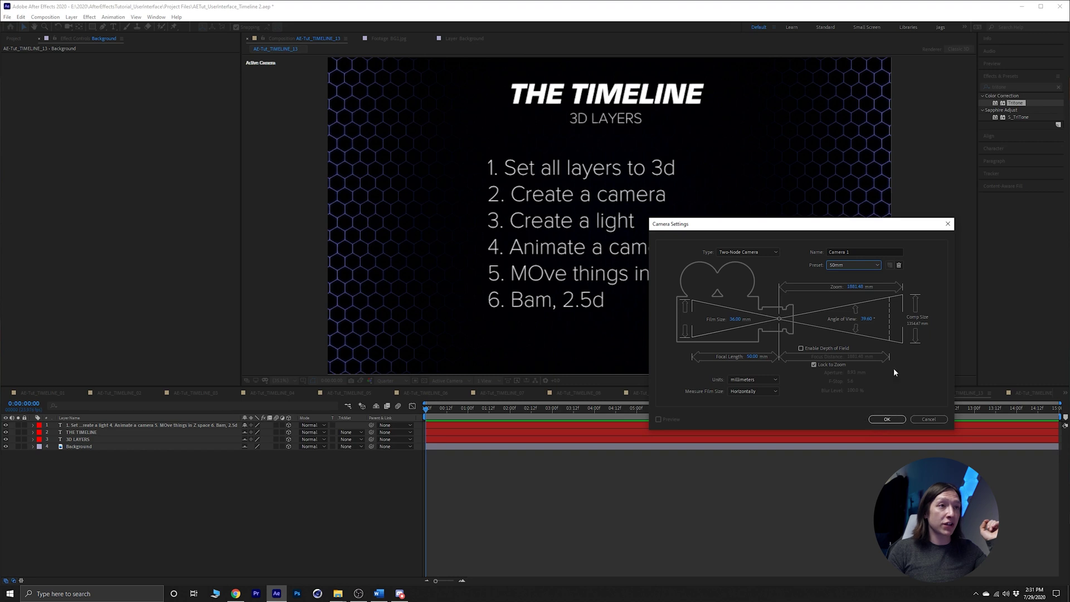
left_click(887, 420)
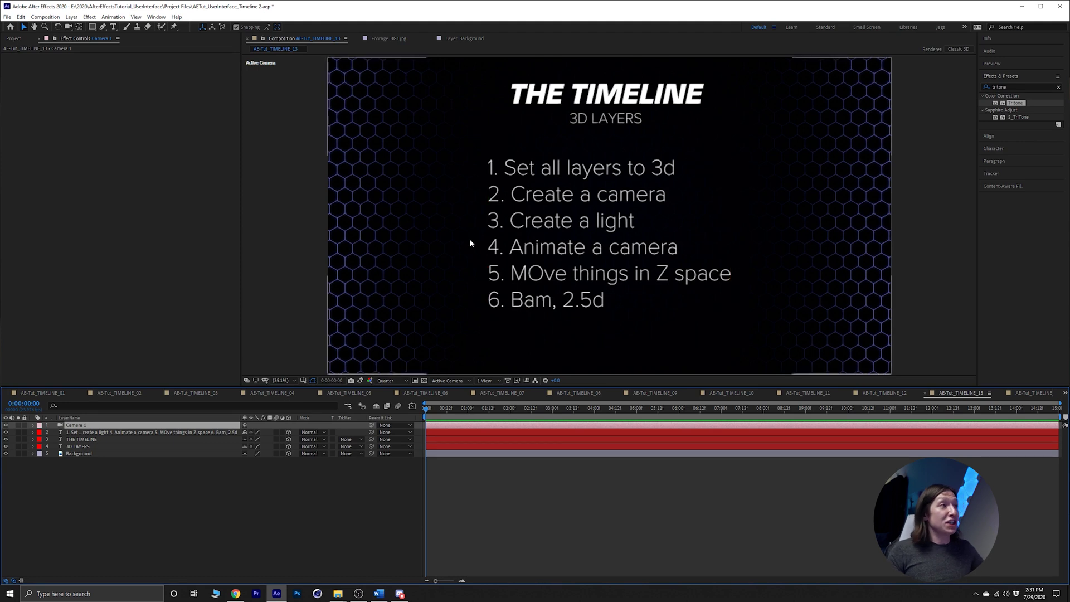
Orbit the camera to a tilted, angled view of the layers, and undo the orbit back towards the front.
key("c")
left_click_drag(562, 242, 430, 155)
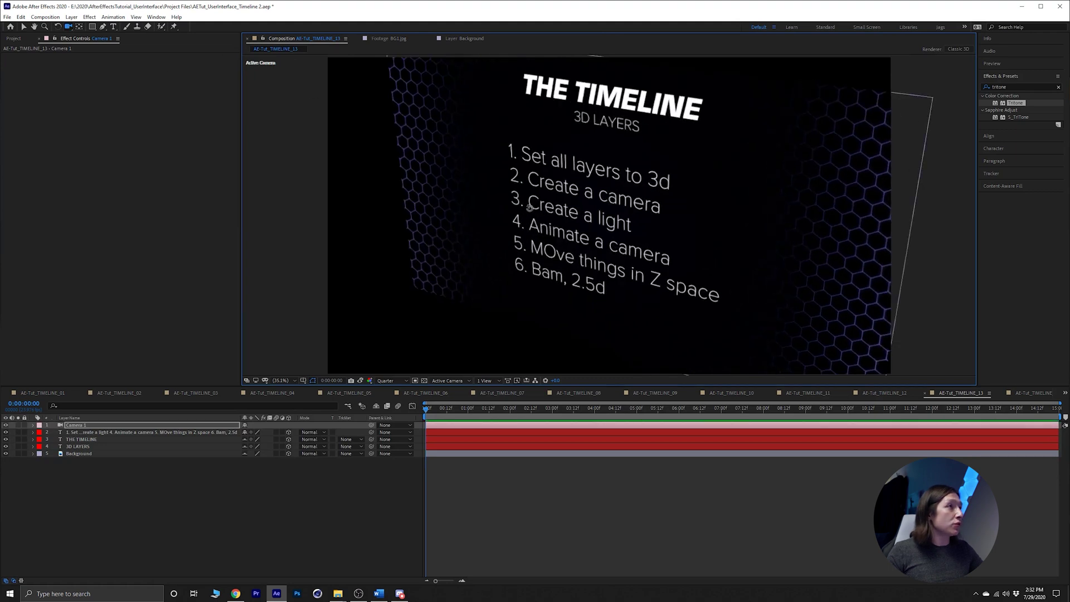
mouse_move(529, 208)
left_mouse_down()
mouse_move(571, 189)
mouse_move(552, 184)
mouse_move(572, 201)
mouse_move(624, 197)
mouse_move(541, 199)
left_mouse_up()
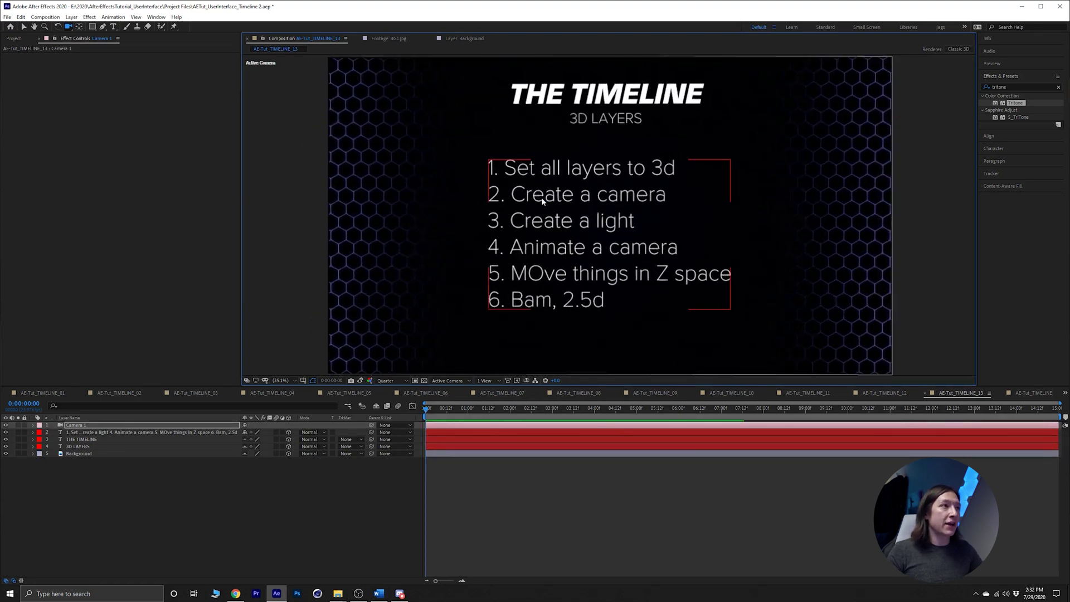
key("ctrl+z")
left_click(277, 520)
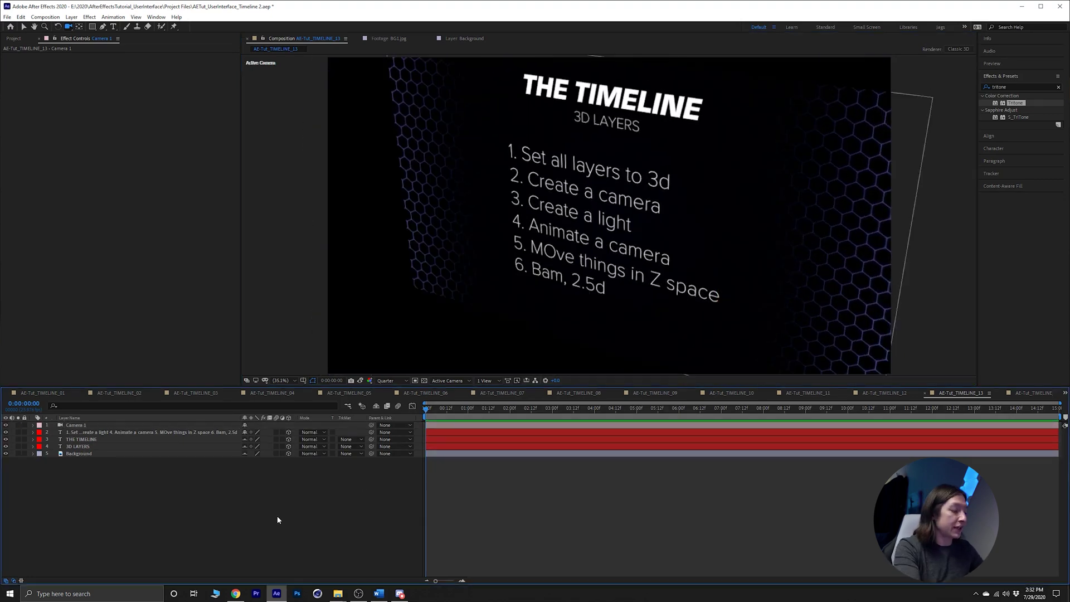
Add a point light with the default settings, move it up beside the list, and orbit the camera back to a nearly frontal view.
key("ctrl+alt+shift+l")
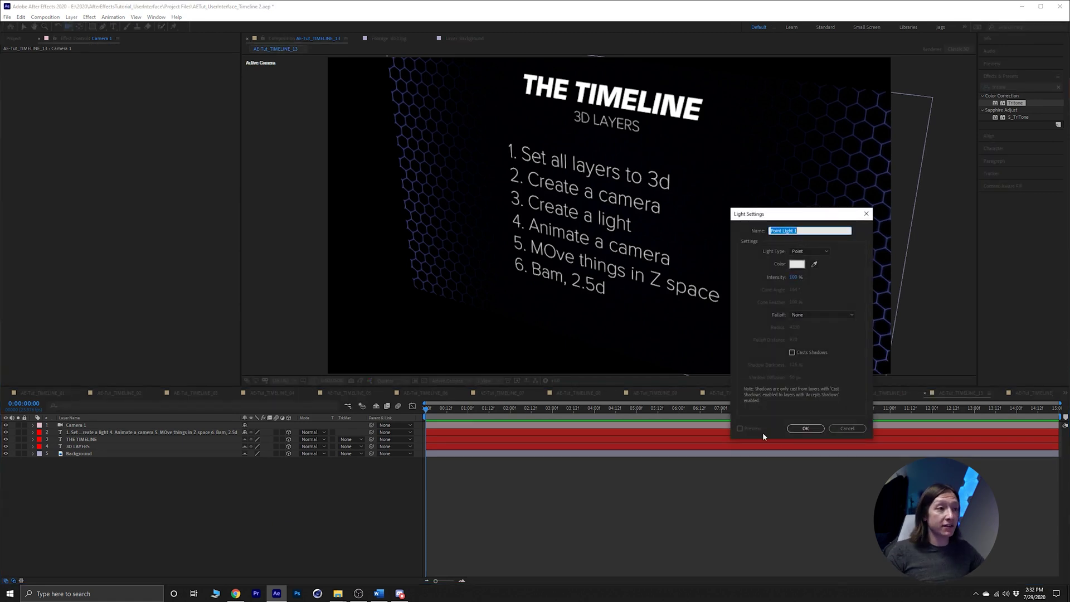
left_click(806, 429)
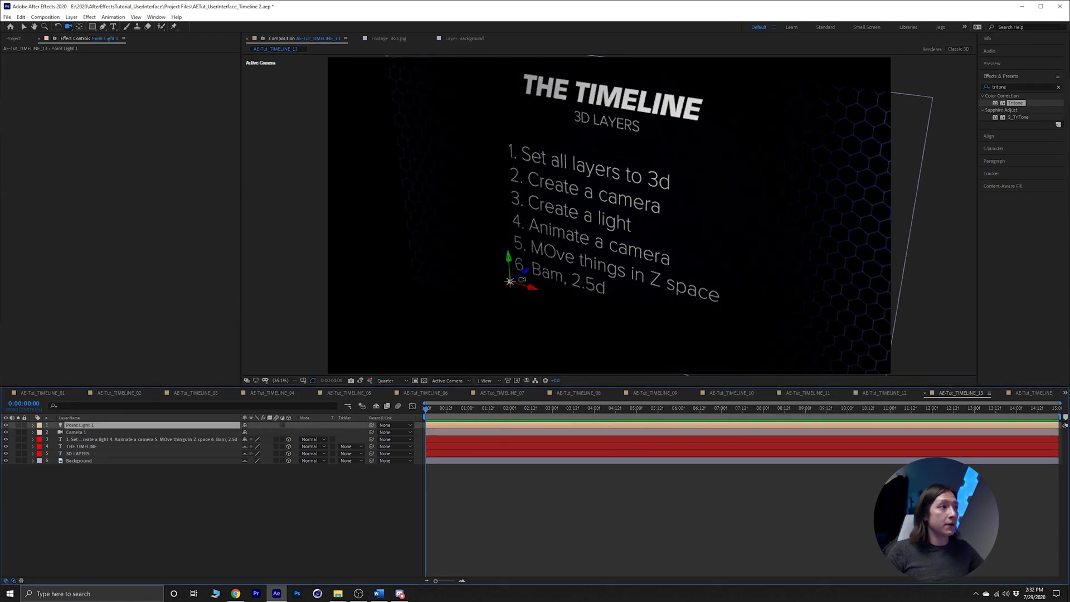
key("v")
left_click_drag(509, 257, 457, 200)
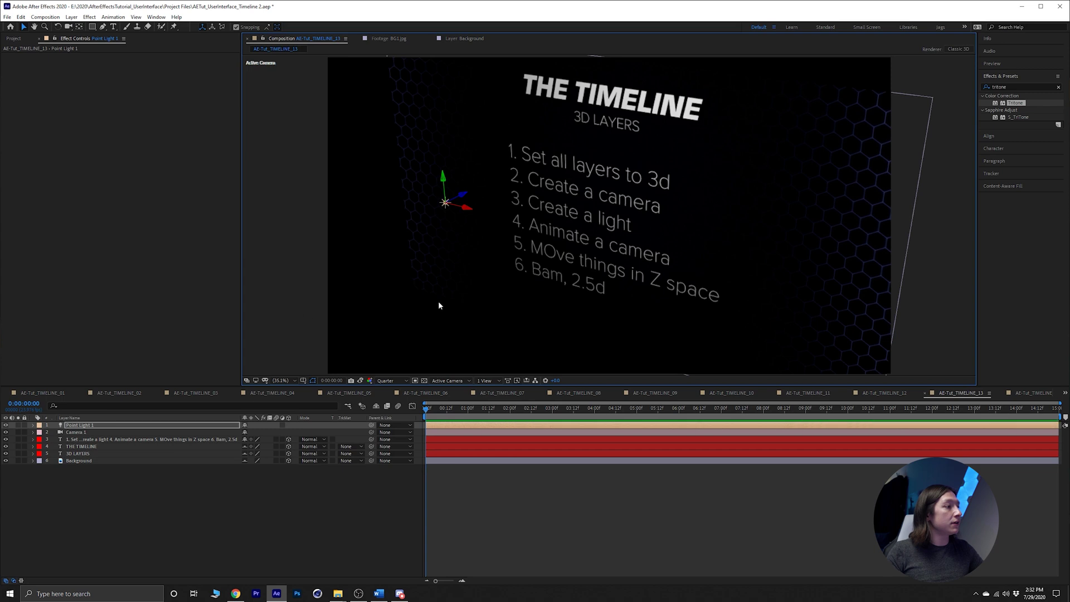
key("c")
mouse_move(471, 282)
left_mouse_down()
mouse_move(489, 269)
mouse_move(482, 276)
left_mouse_up()
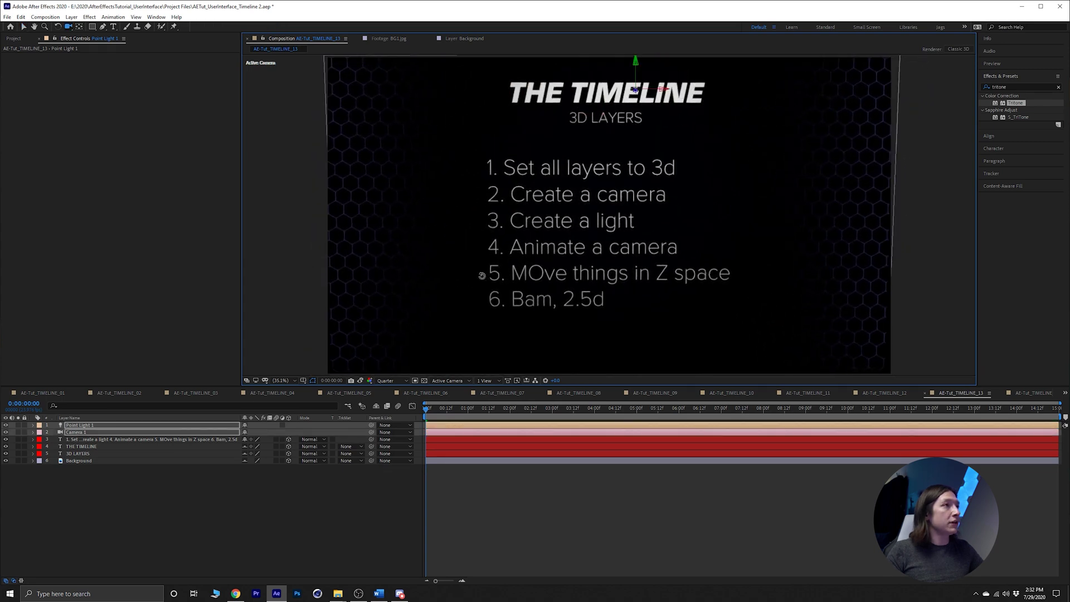
Examine the Material Options of the three text layers, and collapse all layer properties.
left_click(161, 440)
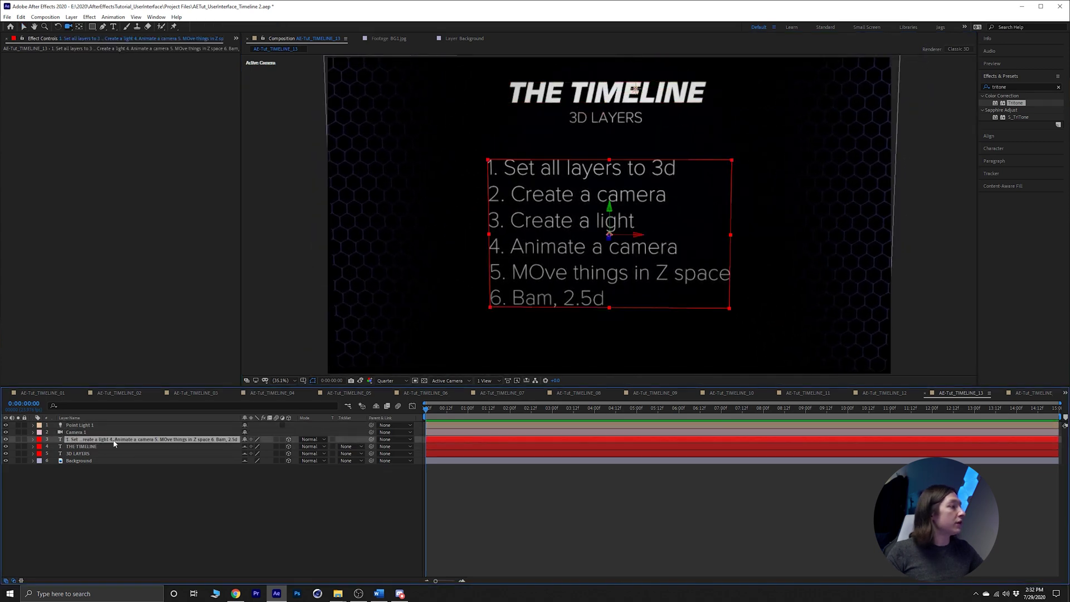
left_click(106, 446)
left_click(110, 453)
left_click(114, 440, "shift")
key("a")
key("a")
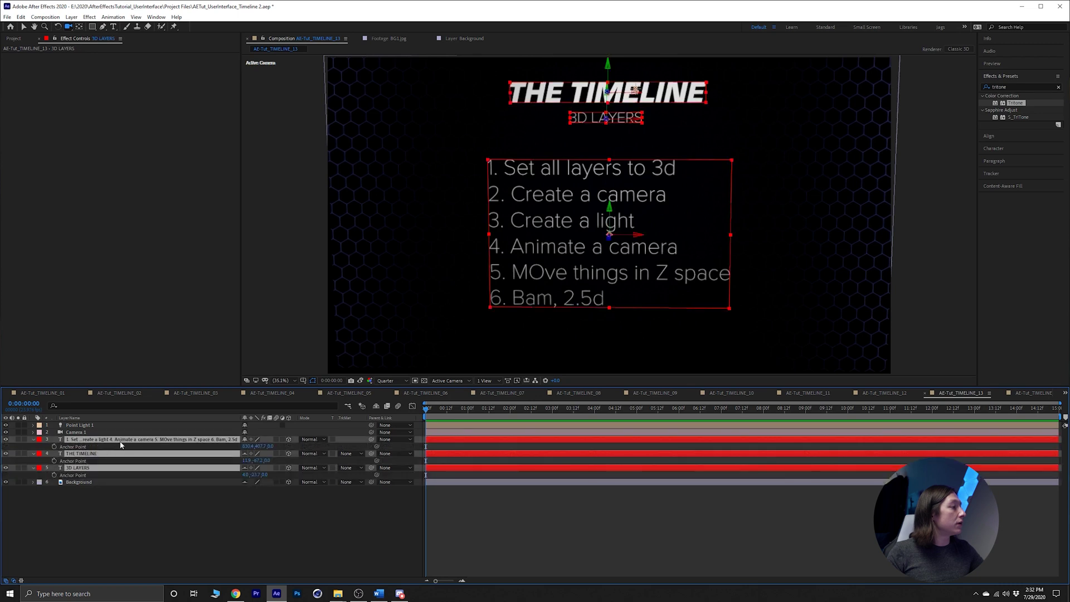
scroll(151, 449, "down", 2)
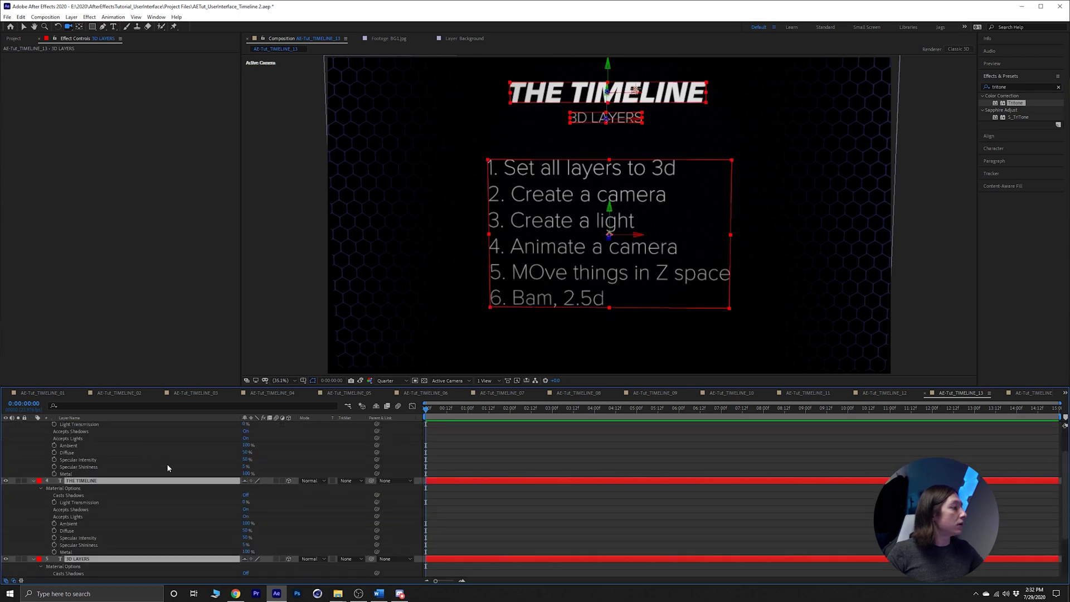
scroll(194, 444, "up", 2)
key("ctrl+a")
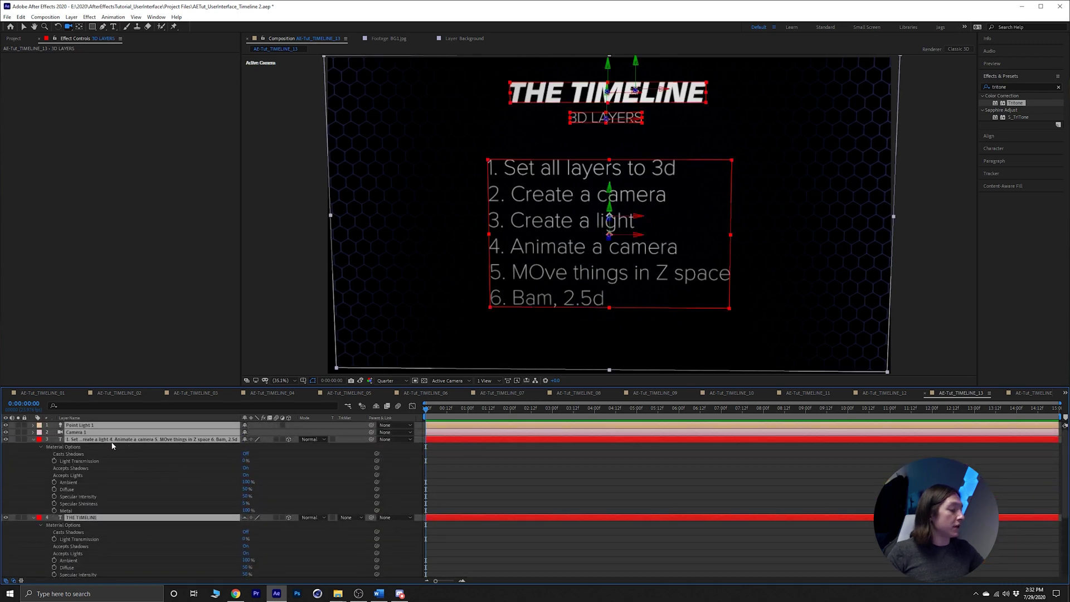
key("u")
left_click(108, 486)
Reveal the point light's options, reduce its radius, shadow darkness and shadow diffusion, and raise its intensity.
left_click(93, 426)
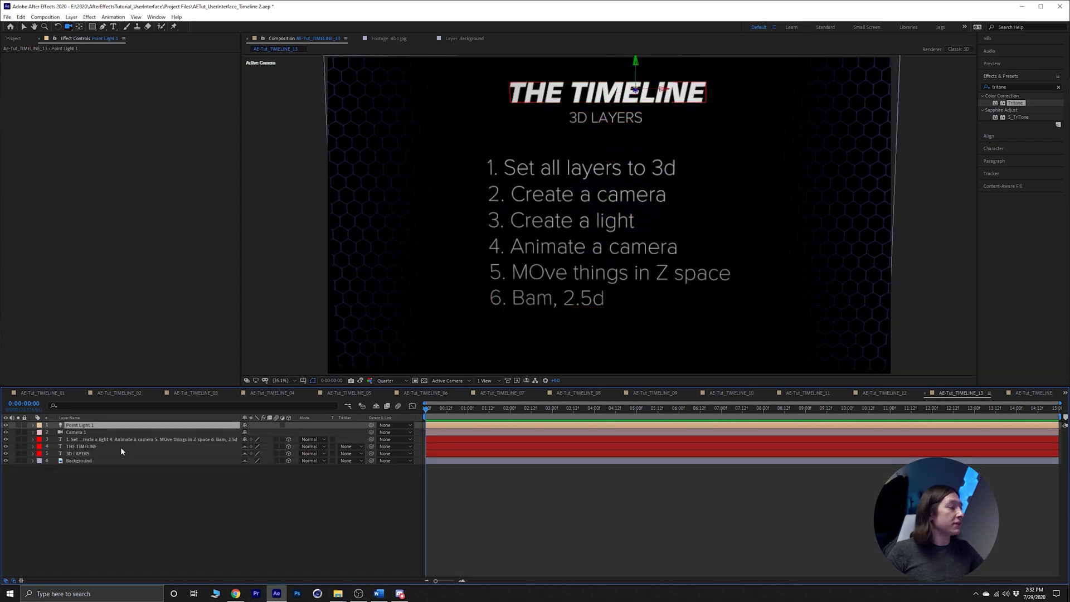
key("a")
key("a")
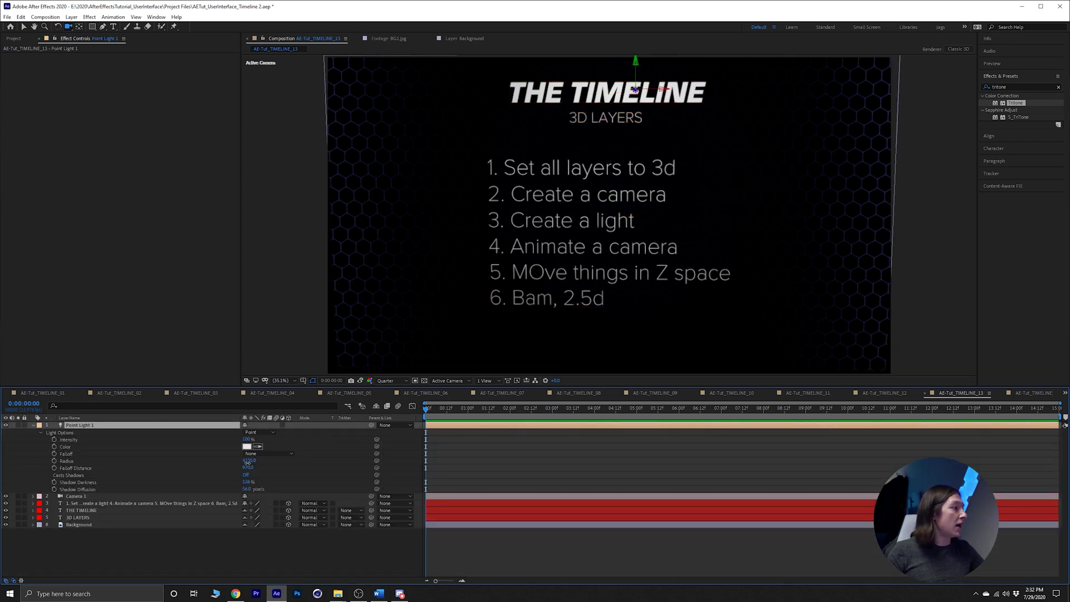
left_click_drag(247, 462, 160, 462)
left_click_drag(246, 482, 224, 481)
left_click_drag(245, 440, 311, 446)
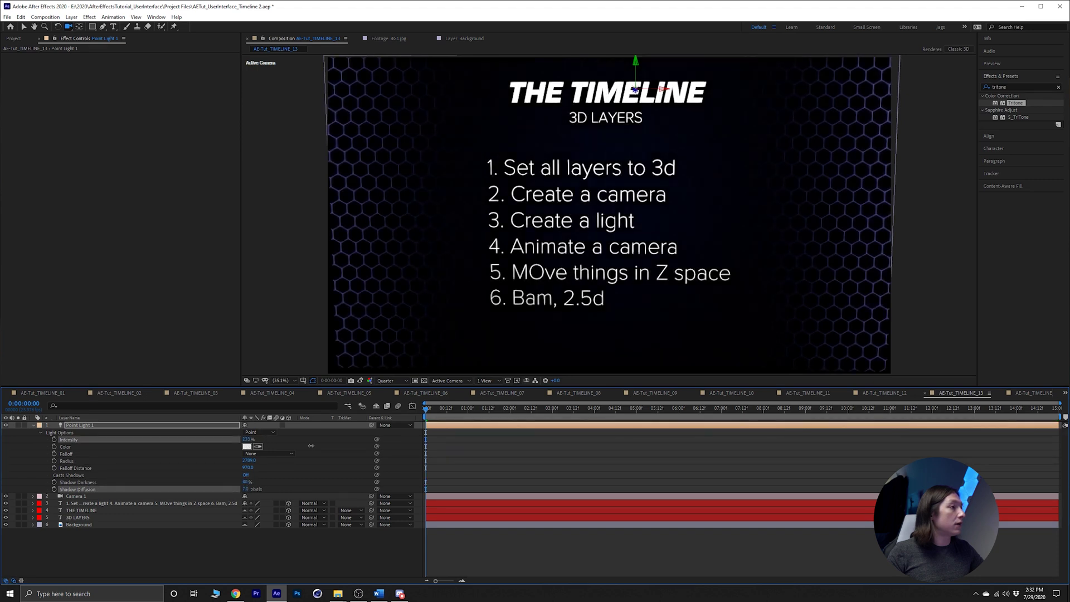
left_click_drag(321, 447, 281, 446)
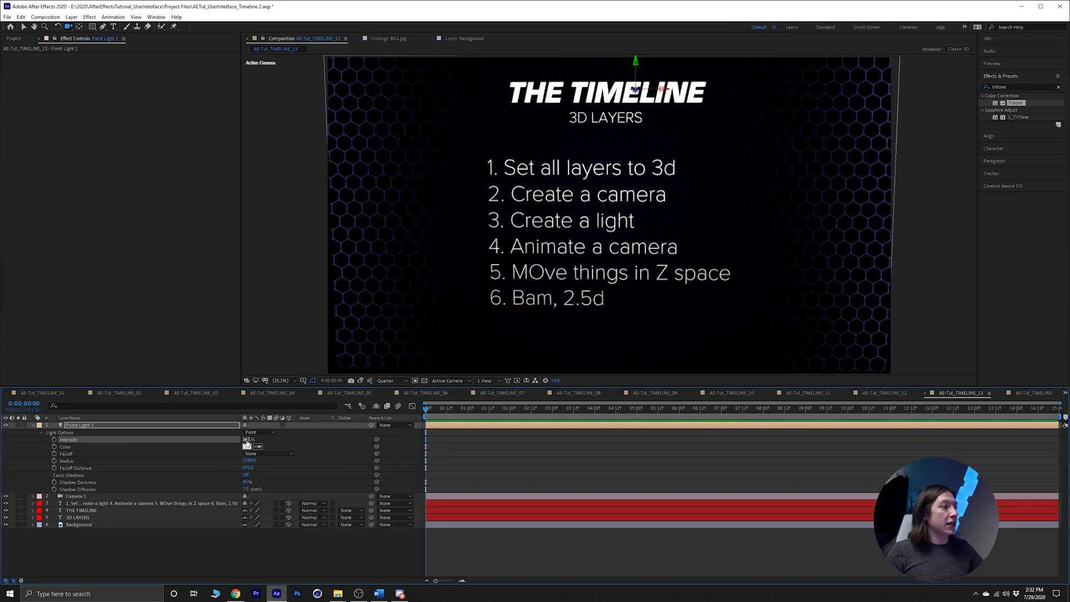
Fine-tune the point light with a smaller radius and falloff distance, stronger shadow darkness and brighter intensity.
left_click_drag(247, 443, 154, 467)
left_click_drag(245, 482, 306, 482)
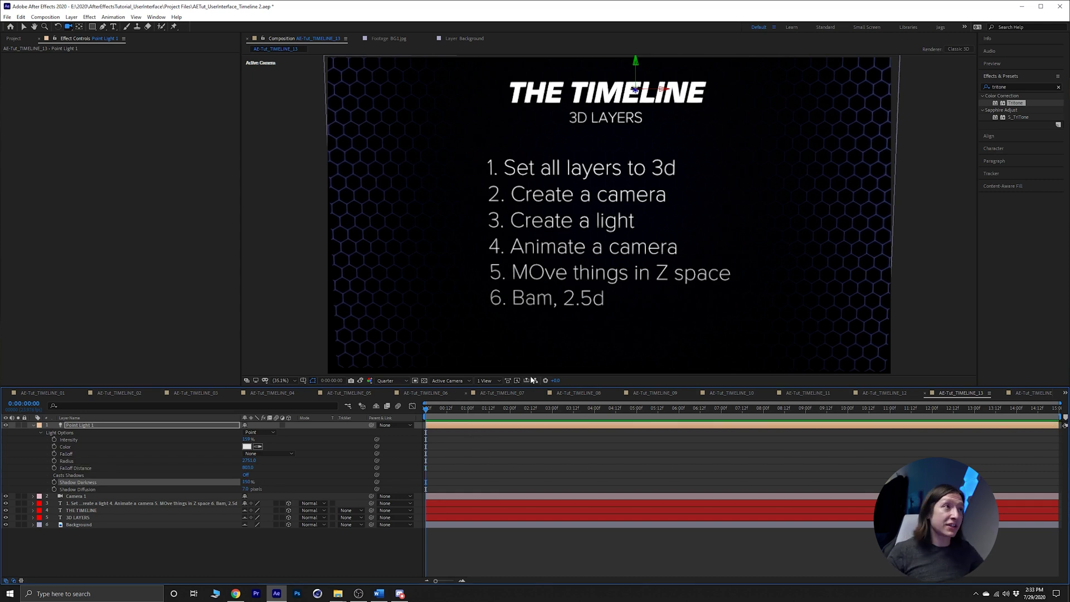
left_click_drag(247, 439, 281, 442)
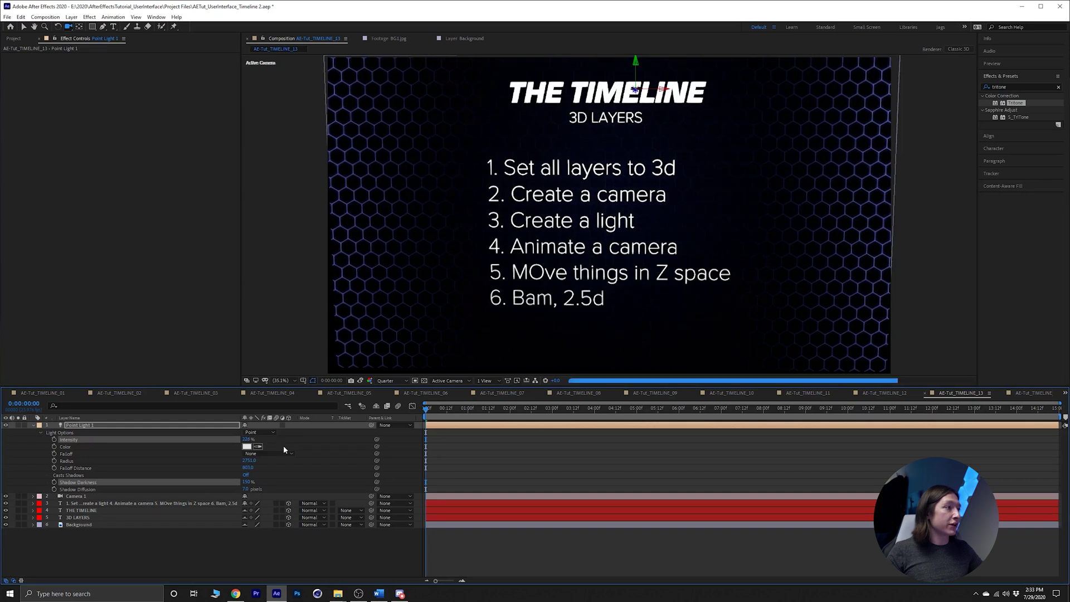
Orbit the camera slightly for a straighter view of the text layers.
left_click(87, 497)
mouse_move(550, 296)
left_mouse_down()
mouse_move(559, 293)
mouse_move(538, 284)
mouse_move(550, 295)
left_mouse_up()
left_click(81, 511)
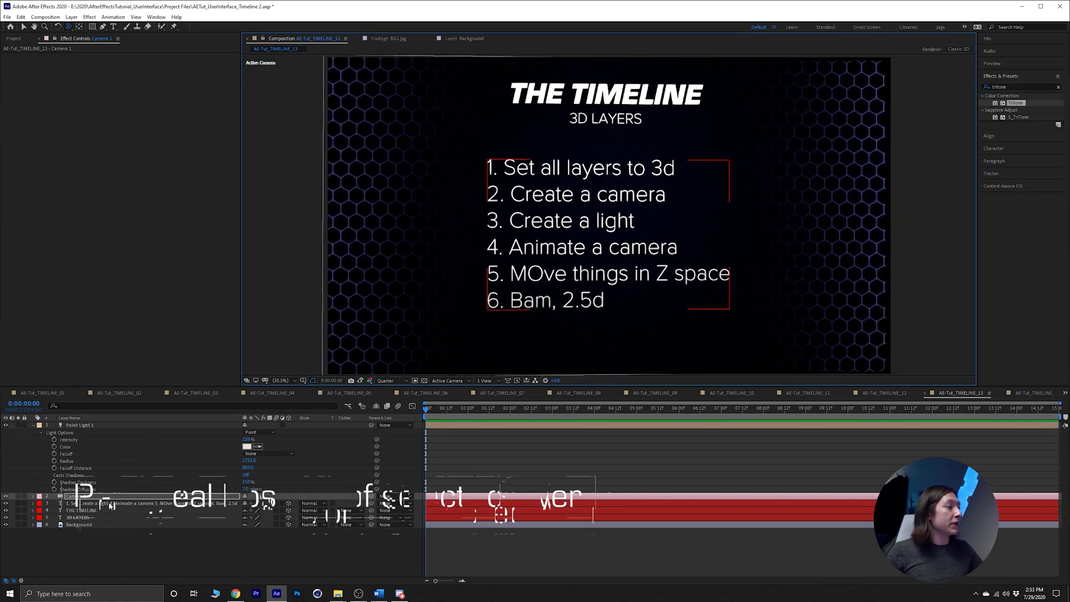
Push the Background layer back to a Z position of about 8930 and scale it up until it fills the frame.
key("v")
left_click(453, 235)
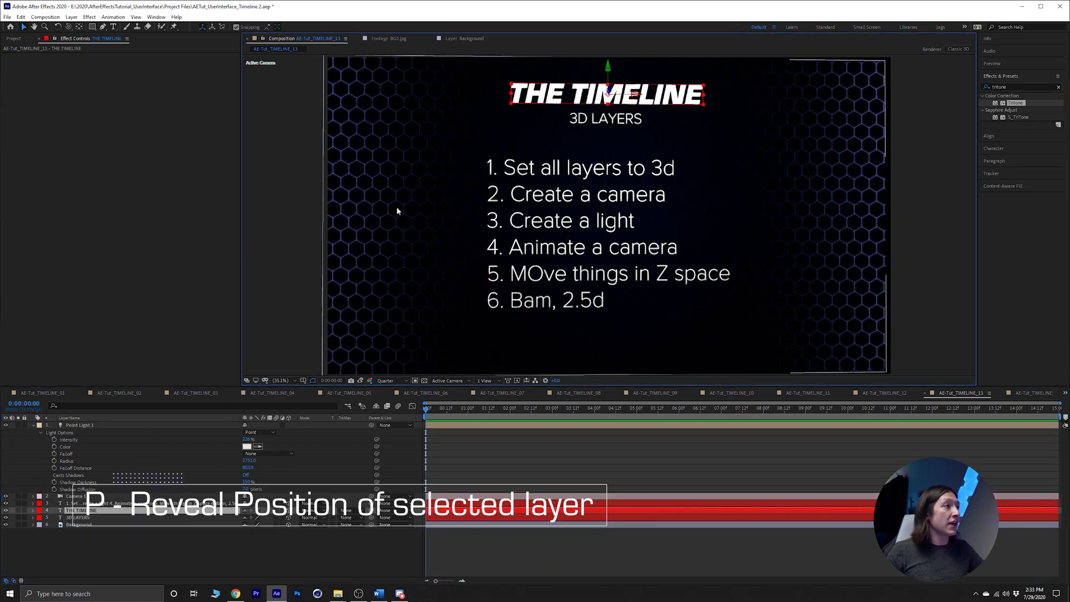
key("p")
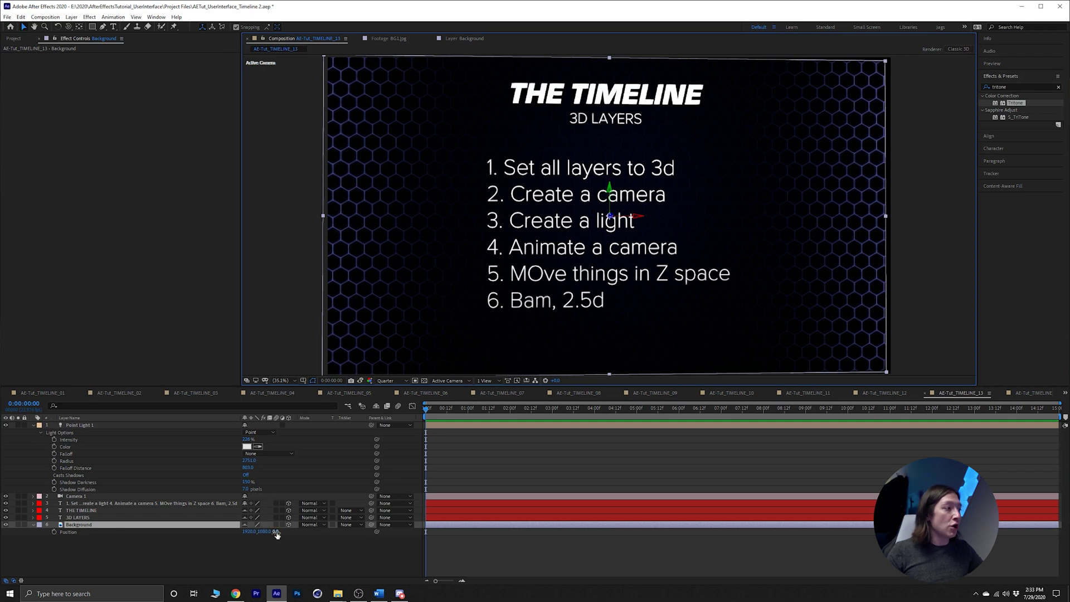
left_click_drag(276, 531, 653, 536)
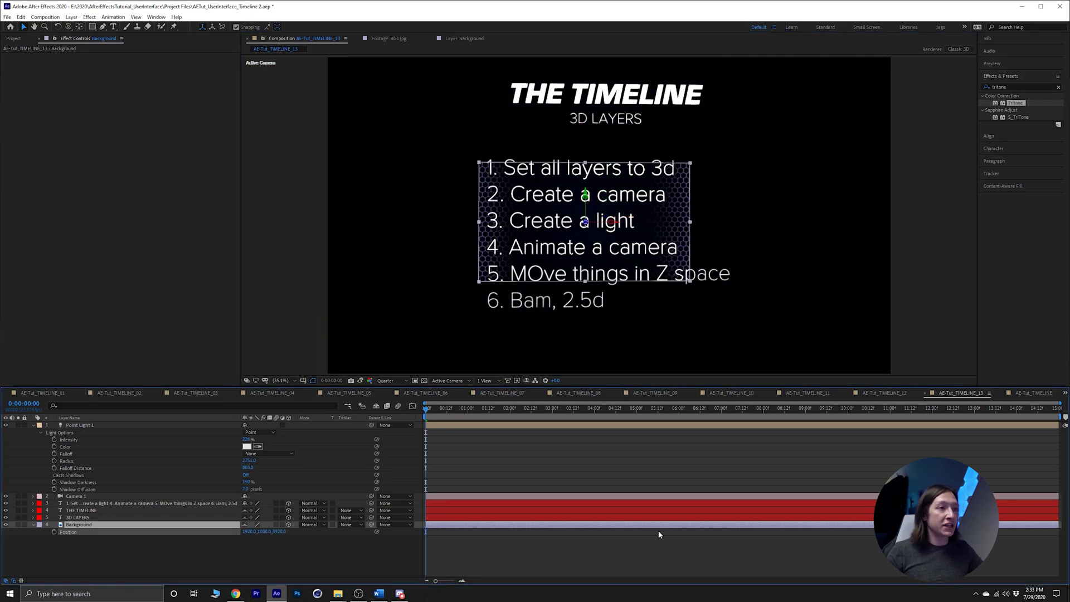
left_click_drag(691, 281, 1006, 579)
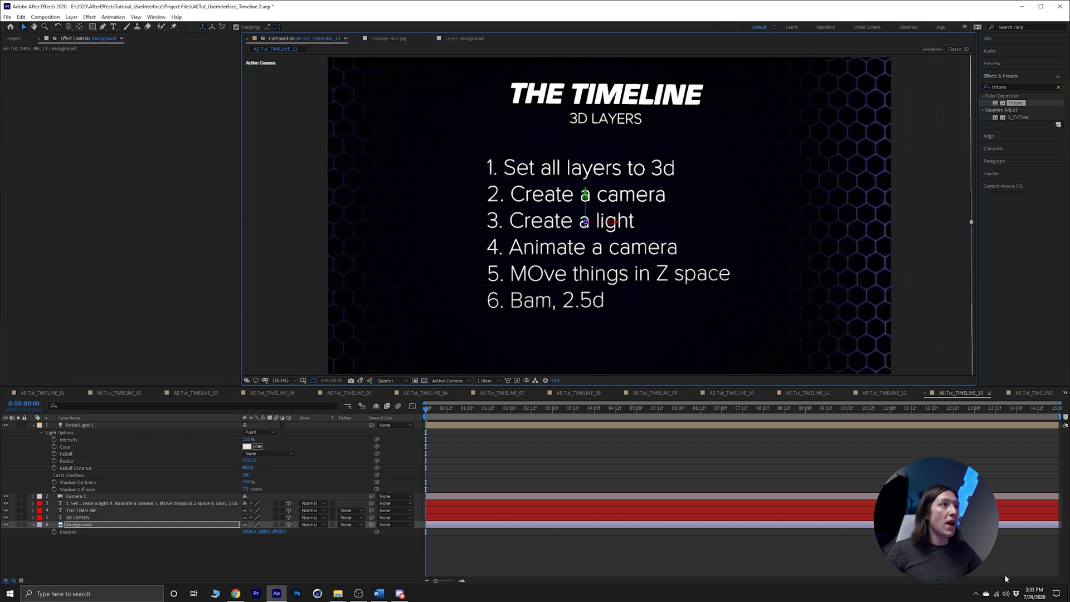
Go to 0:00:00:12 and orbit the camera slightly around the text in front of the distant Background.
left_click_drag(445, 413, 422, 416)
left_click(447, 409)
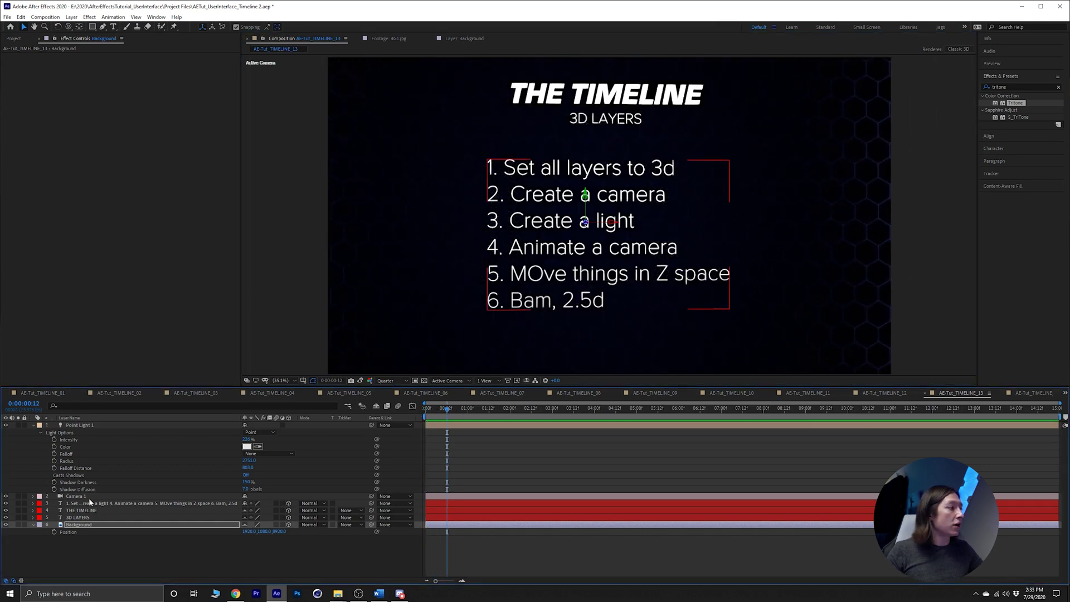
left_click(89, 497)
key("c")
left_click_drag(419, 290, 556, 179)
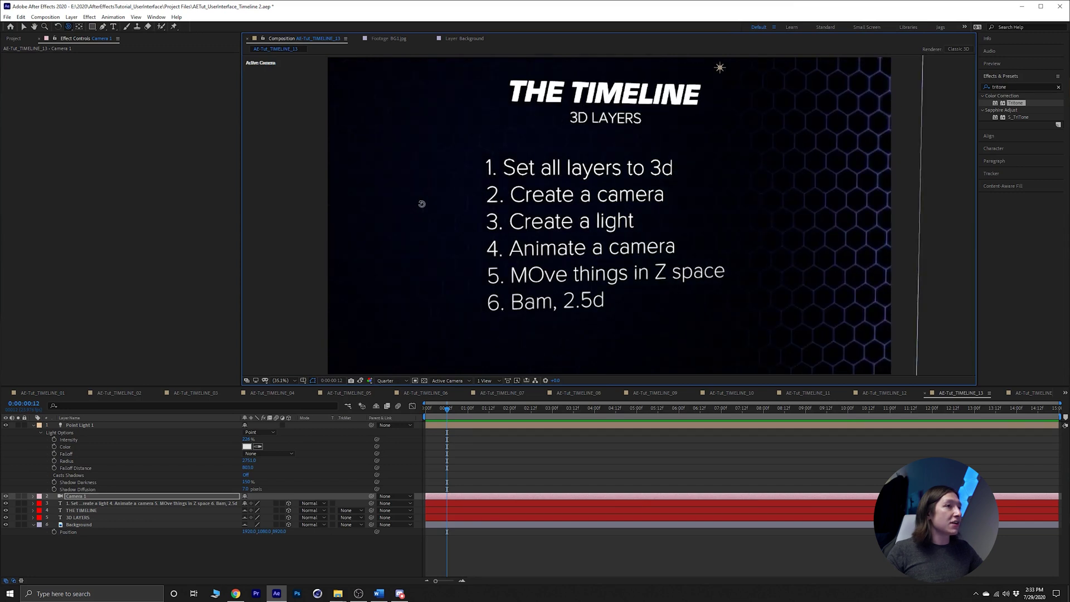
mouse_move(422, 204)
left_mouse_down()
mouse_move(417, 194)
mouse_move(412, 204)
left_mouse_up()
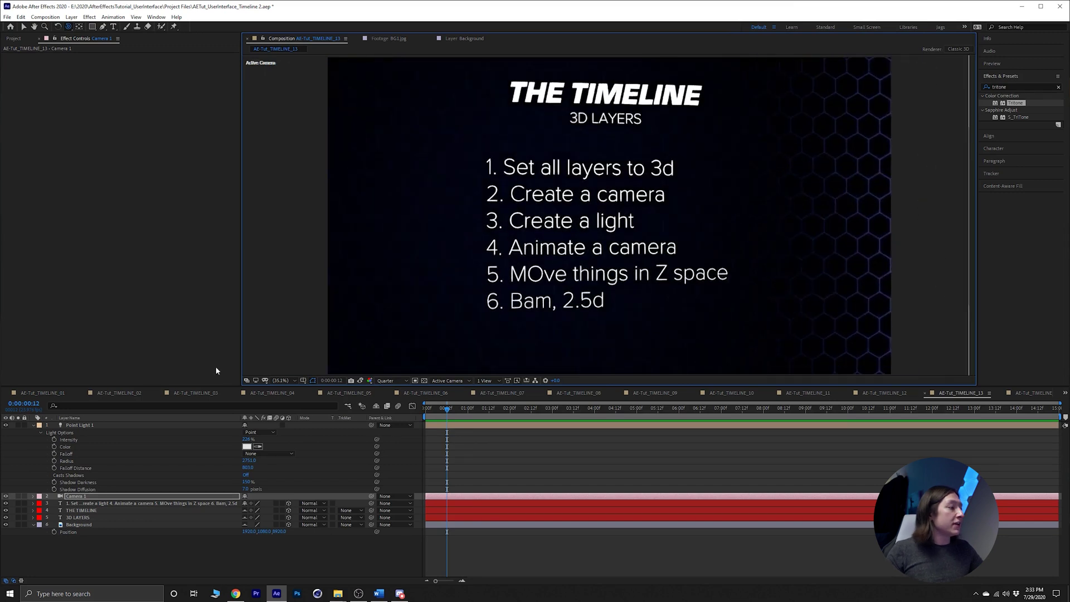
Draw a white-filled hexagon shape layer with the Polygon tool over the left edge of the frame.
left_click(107, 517)
key("ctrl+shift+a")
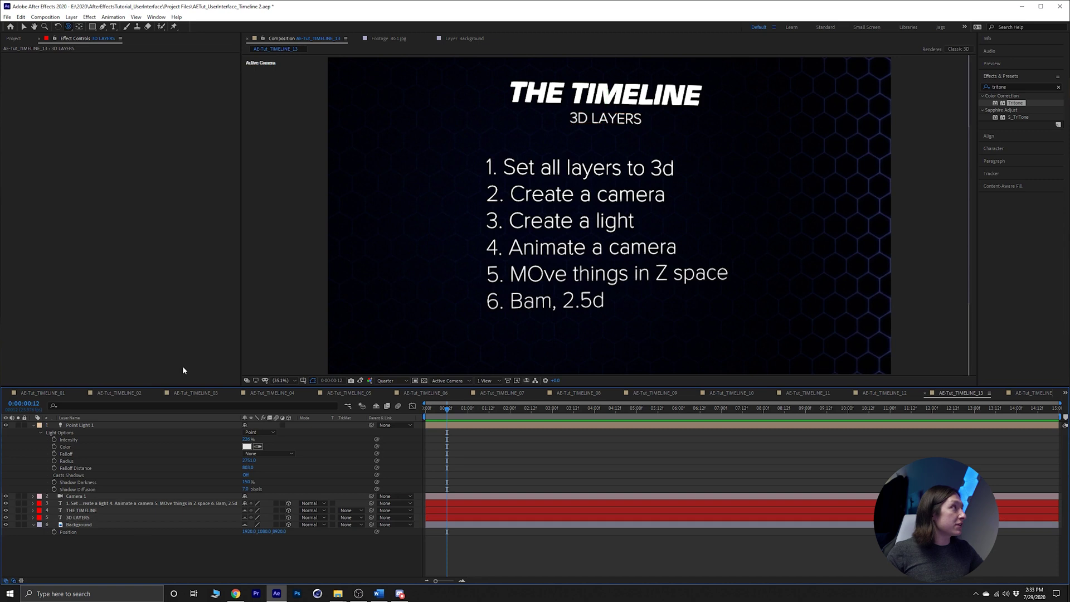
key("q")
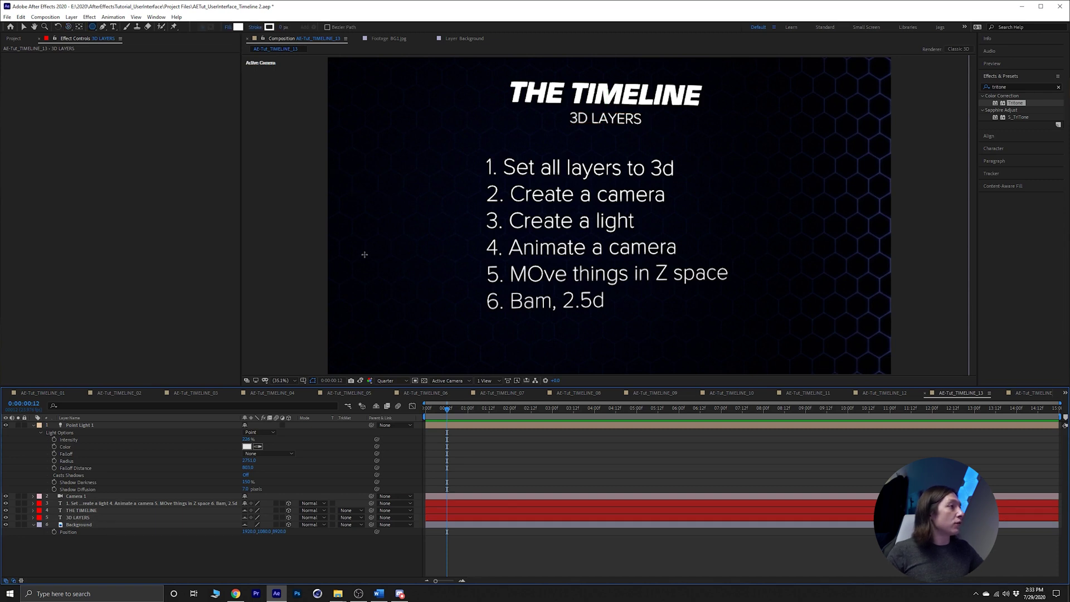
mouse_move(352, 244)
left_mouse_down()
mouse_move(388, 303)
mouse_move(383, 333)
mouse_move(380, 318)
left_mouse_up()
key("Up")
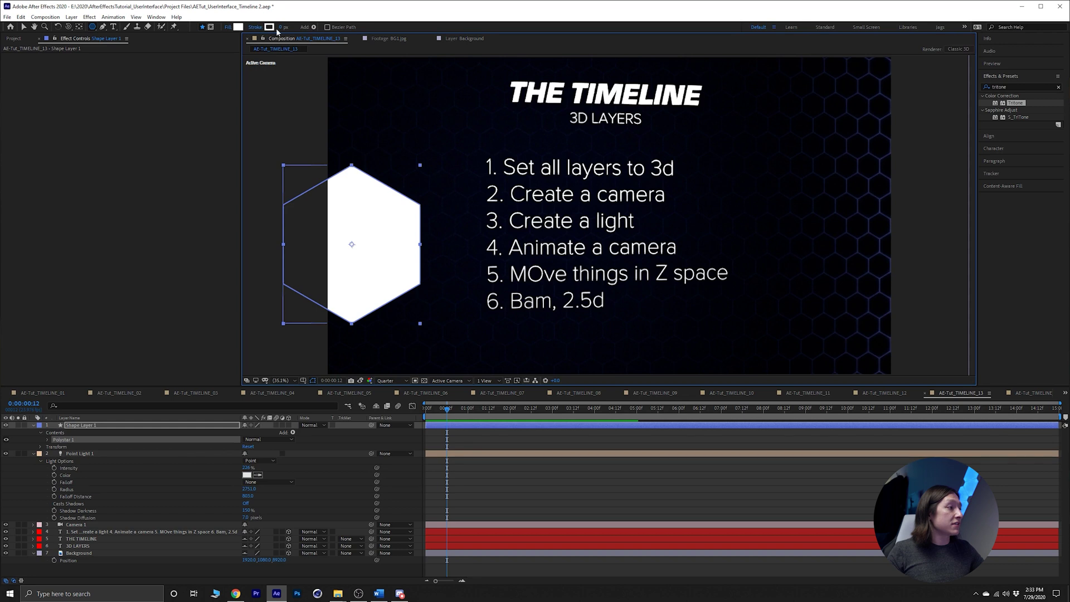
Make the hexagon layer 3D, thicken its white stroke, and remove its fill so only the outline remains.
left_click(289, 425)
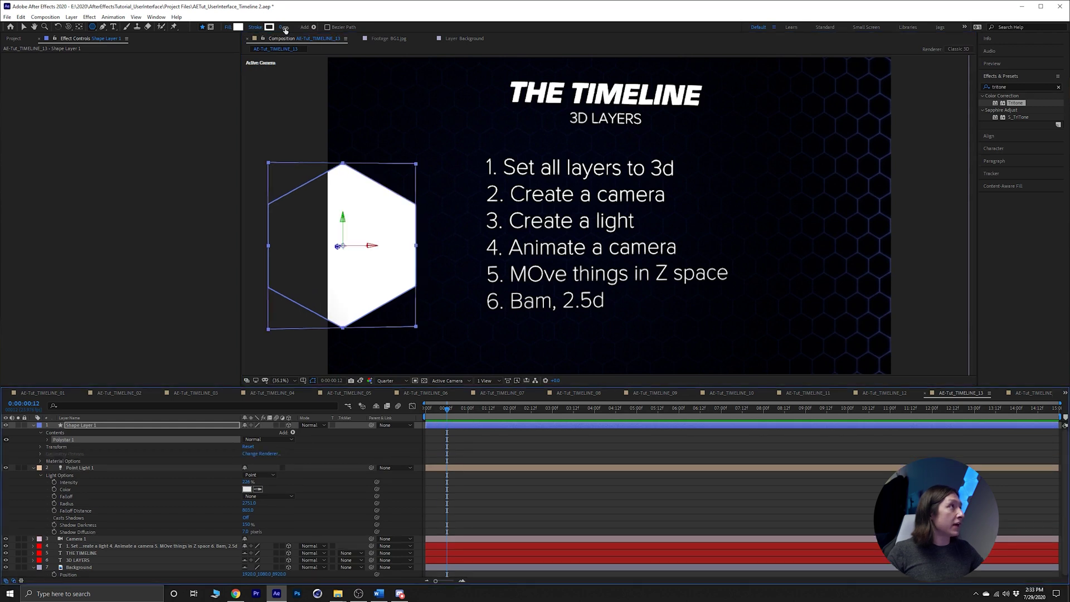
left_click_drag(283, 30, 297, 32)
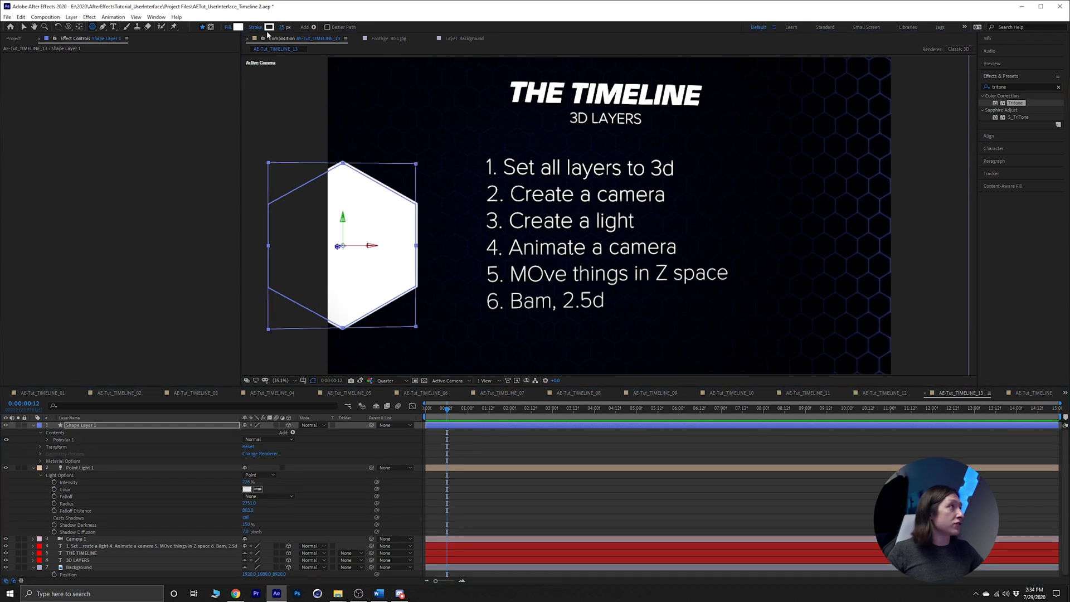
left_click(238, 28, "alt")
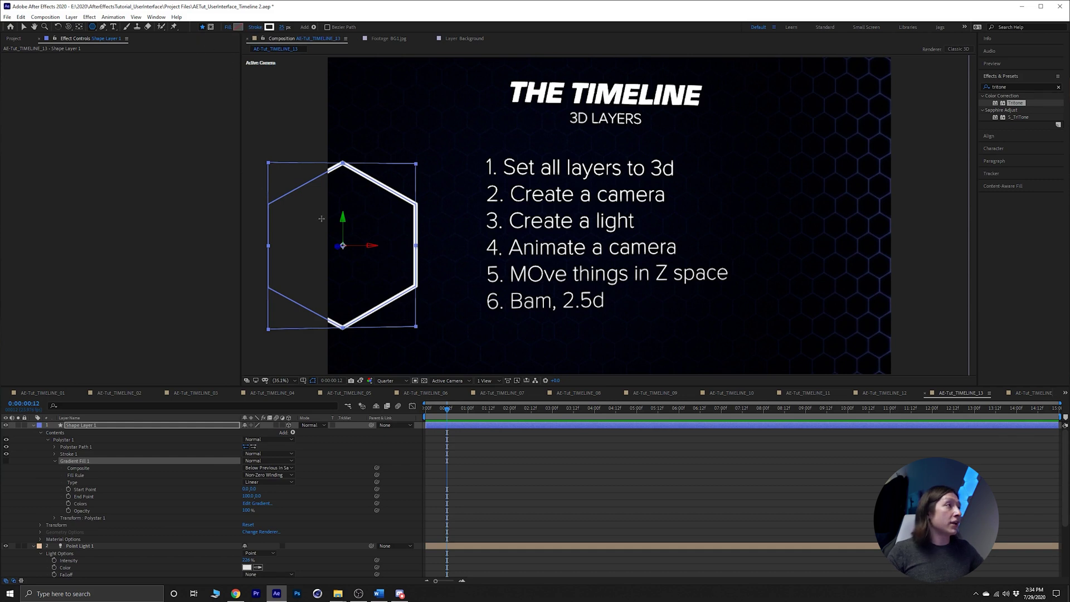
Move the hexagon outline along Z toward the camera so it appears larger beside the list.
key("v")
left_click(344, 223)
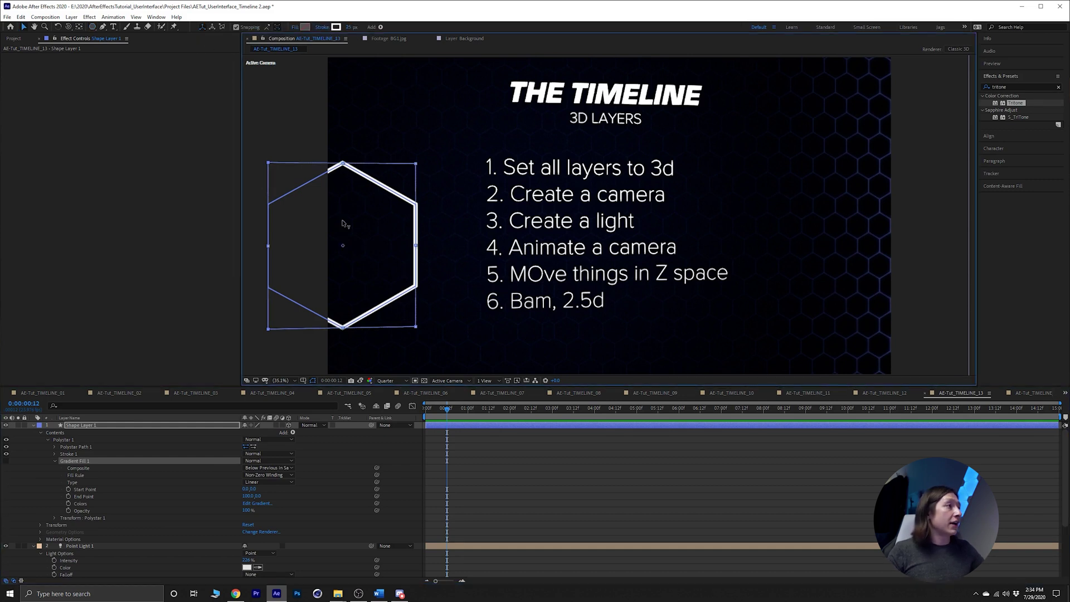
left_click(508, 541)
left_click(467, 426)
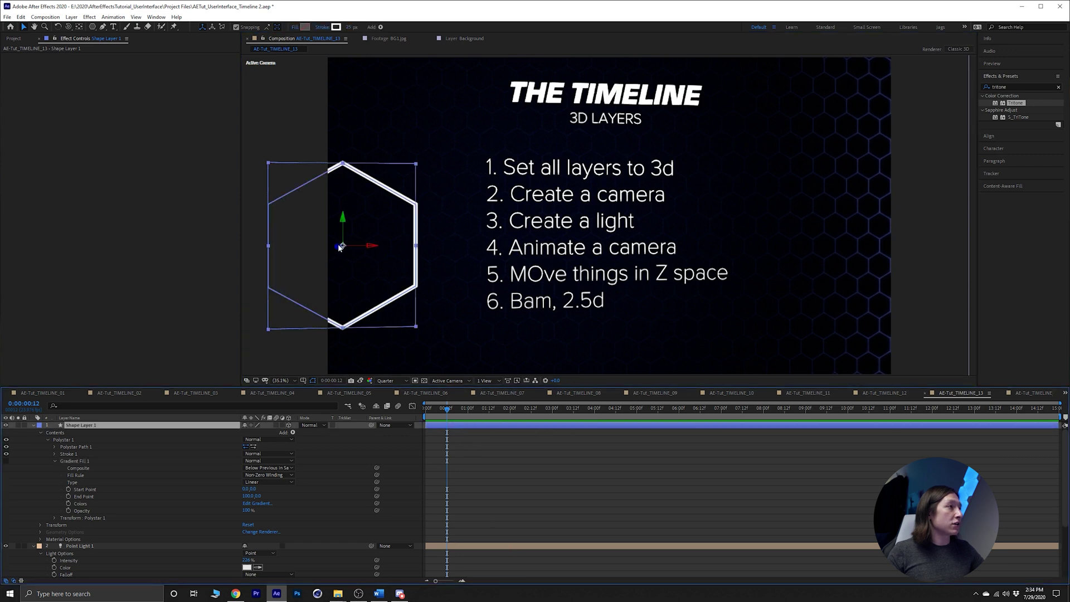
left_click_drag(337, 250, 351, 276)
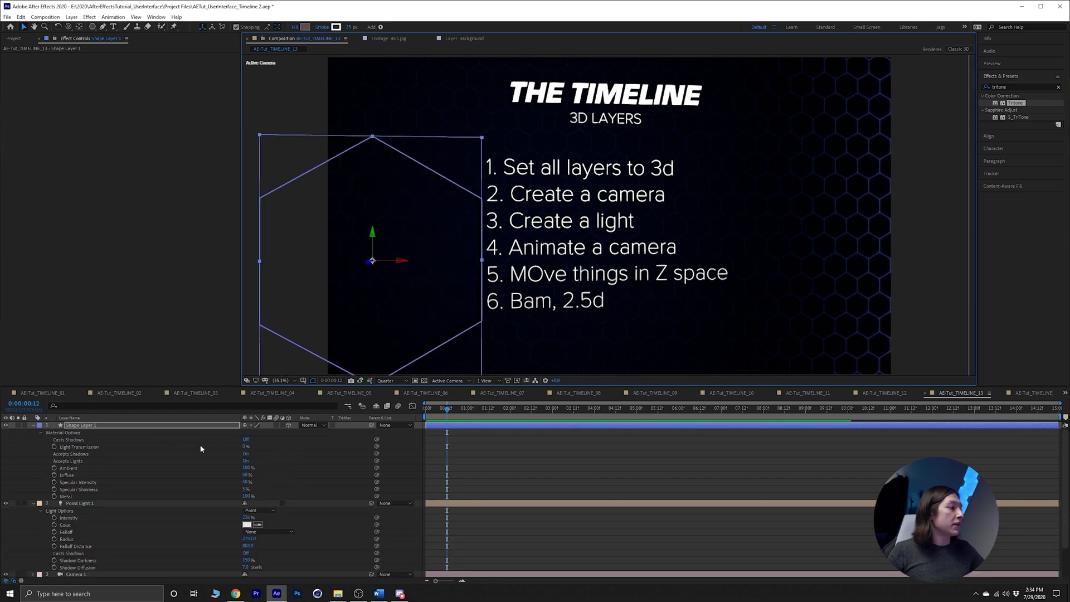
Turn off Accepts Lights for the hexagon and collapse the open properties of all layers.
left_click(246, 461)
key("ctrl+a")
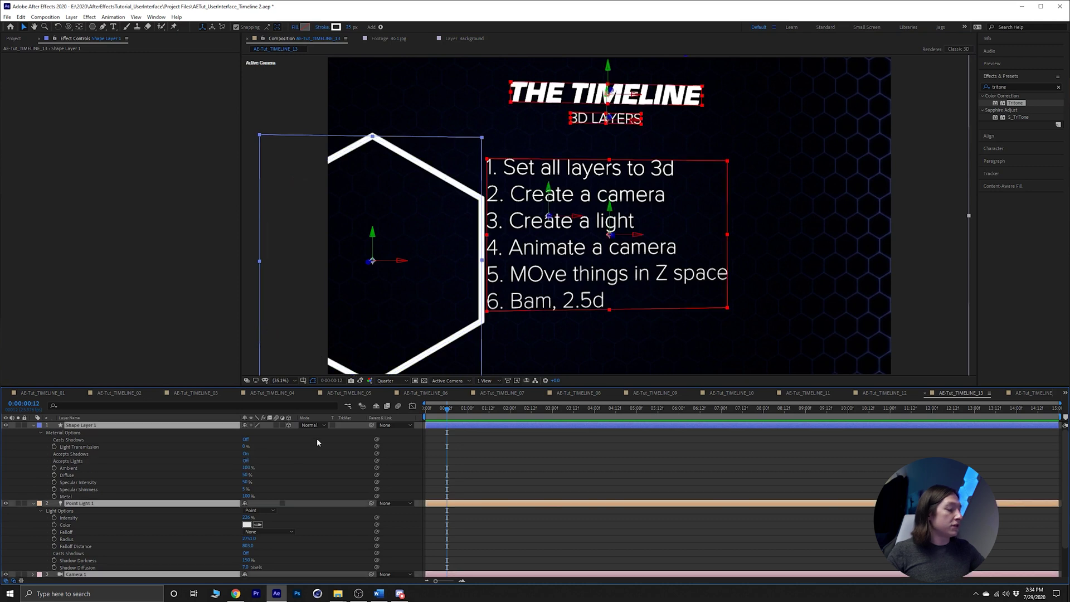
key("u")
left_click(333, 489)
Orbit Camera 1 around the scene to check the hexagon's depth relative to the text, and undo the extreme camera moves.
left_click(84, 440)
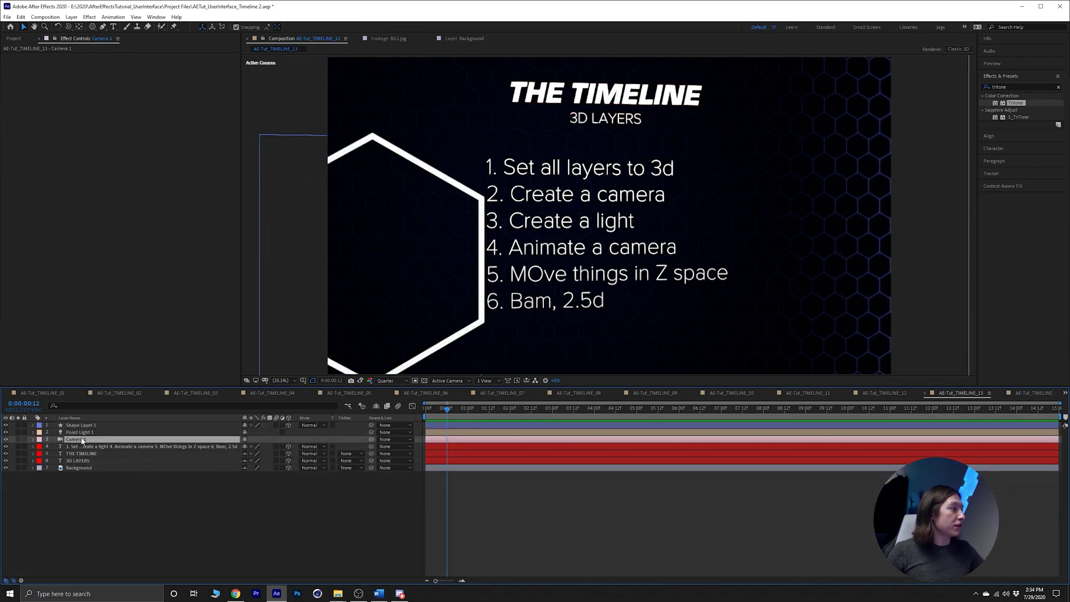
left_click_drag(544, 267, 86, 427)
left_click(86, 425)
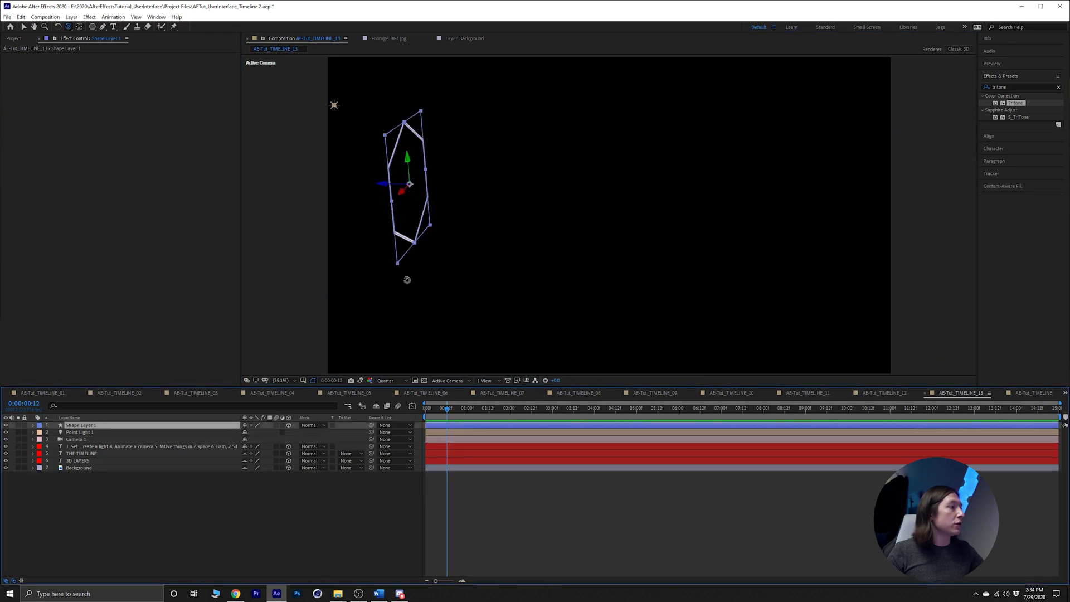
left_click(111, 440)
left_click_drag(548, 242, 380, 207)
key("ctrl+z")
key("c")
key("ctrl+z")
key("ctrl+z")
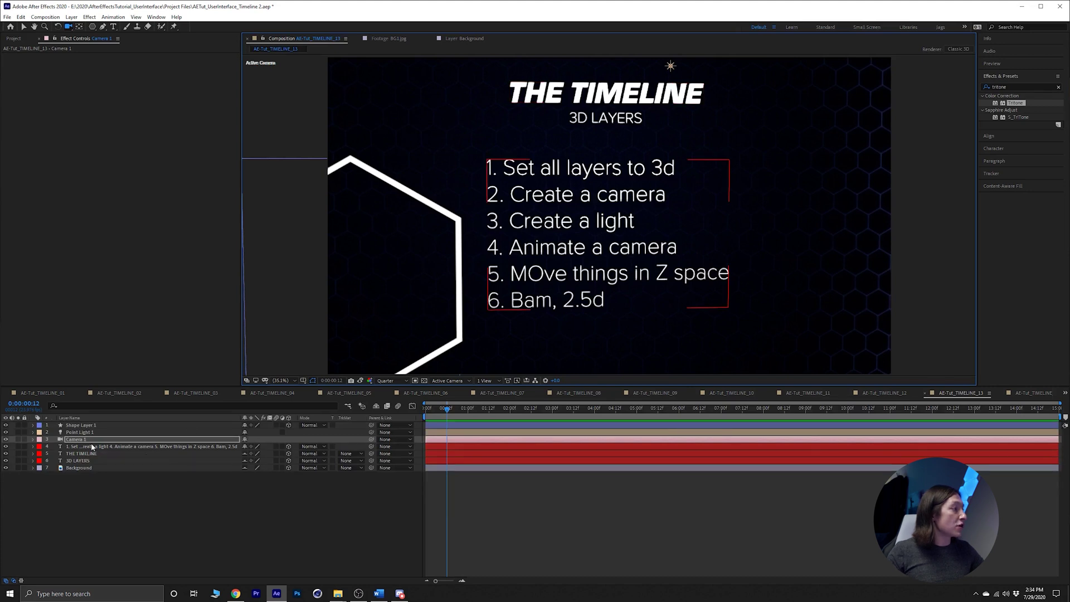
Duplicate the hexagon layer, move the copy across to the right side of the frame, and push it back in Z.
left_click(102, 426)
key("ctrl+d")
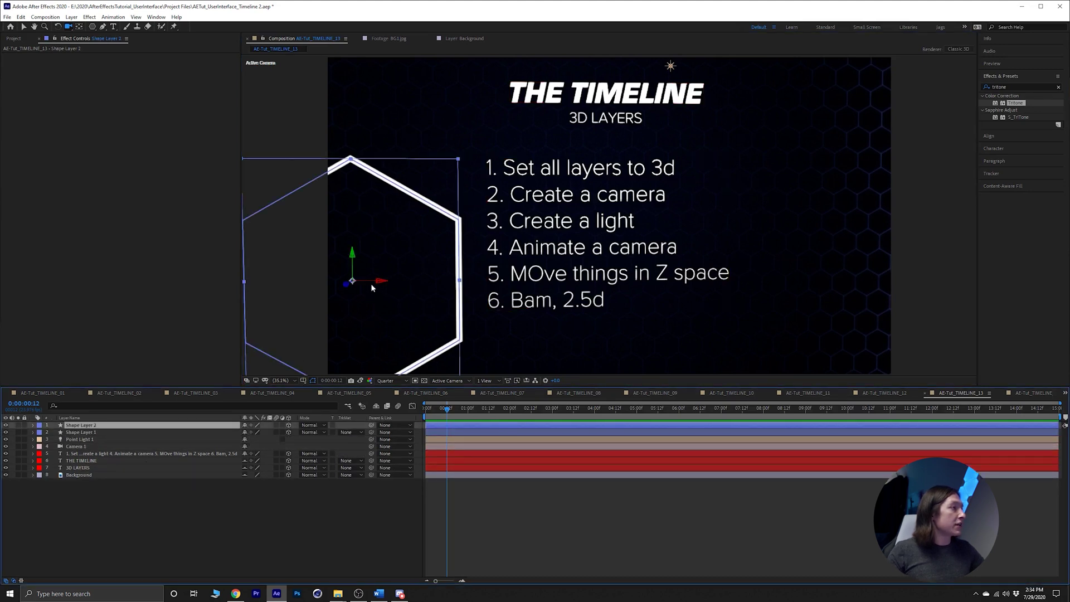
key("v")
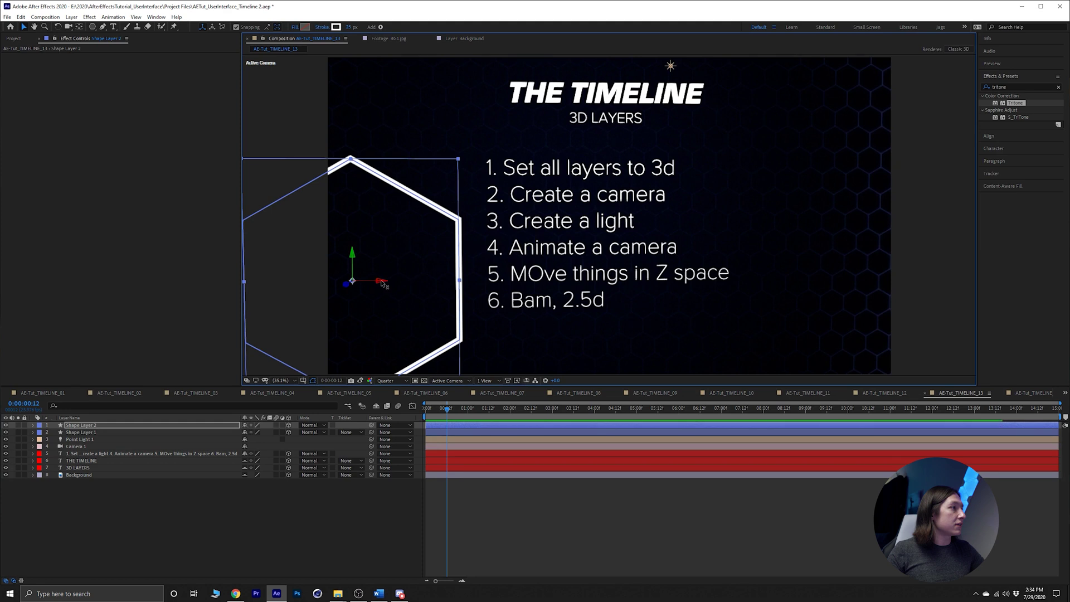
left_click_drag(385, 284, 786, 313)
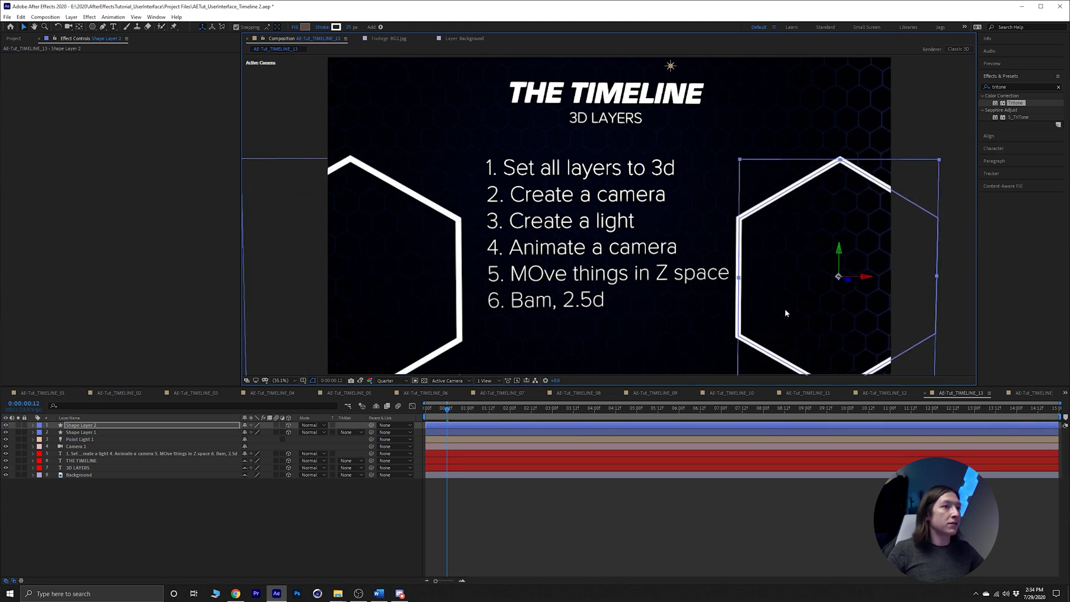
left_click_drag(848, 282, 834, 280)
Rotate the duplicated hexagon's orientation to 90° about Z so its flat edges face up and down.
key("r")
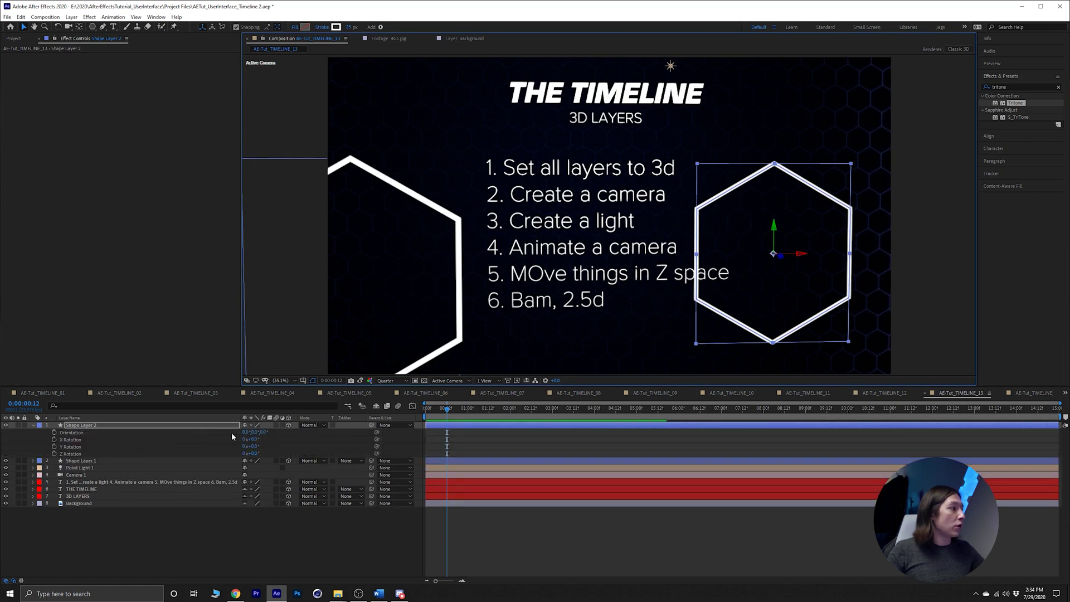
key("w")
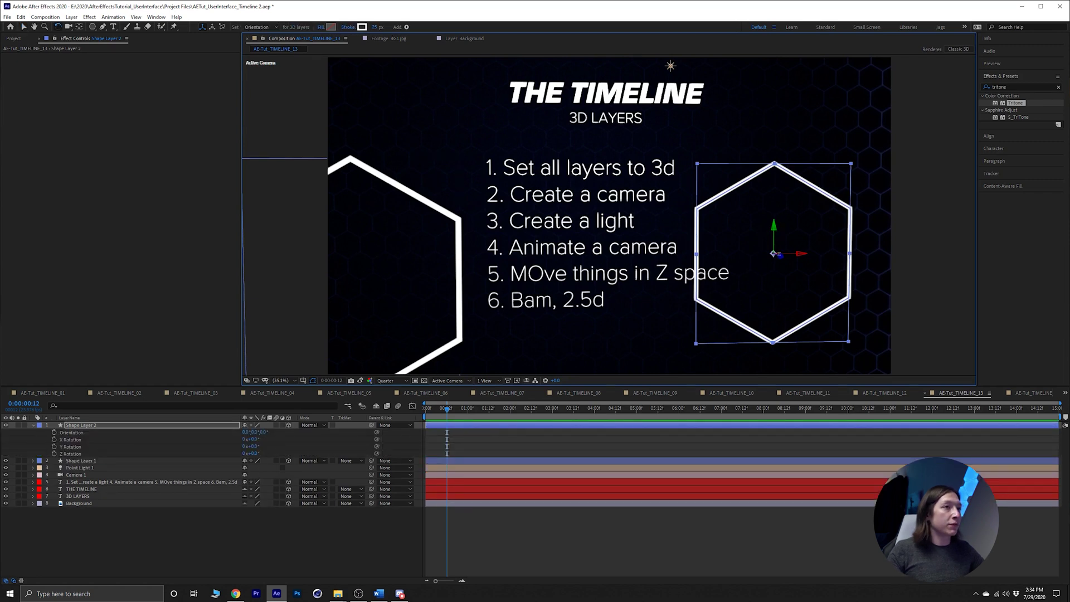
left_click_drag(784, 256, 785, 245)
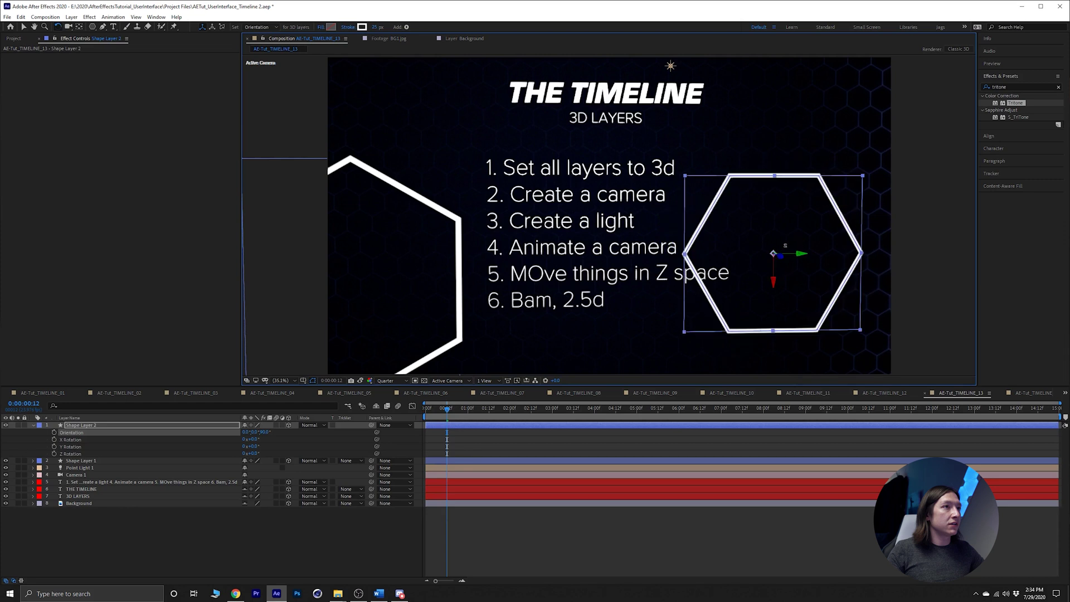
left_click(621, 503)
Orbit Camera 1 to an angled starting view and set a Position keyframe for it at 0:00:00:00.
left_click(77, 475)
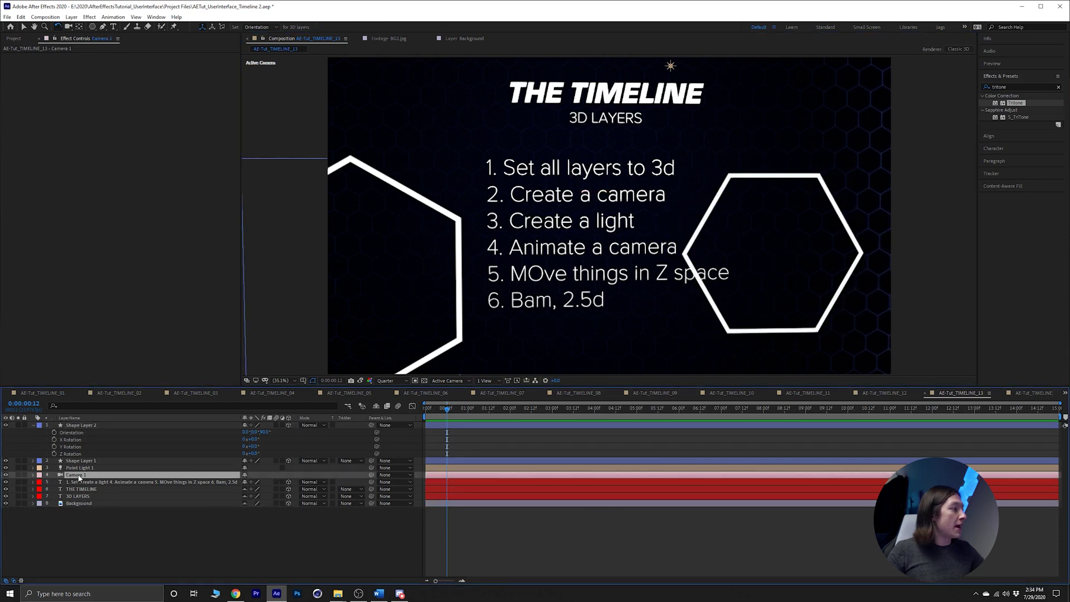
key("c")
left_click_drag(544, 291, 537, 295)
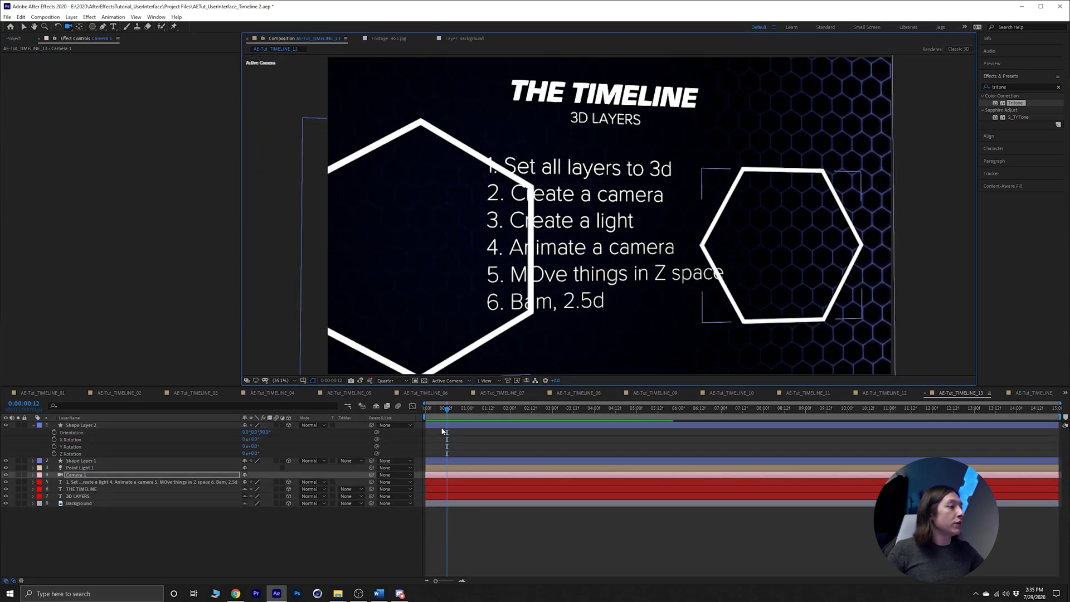
left_click_drag(445, 410, 417, 416)
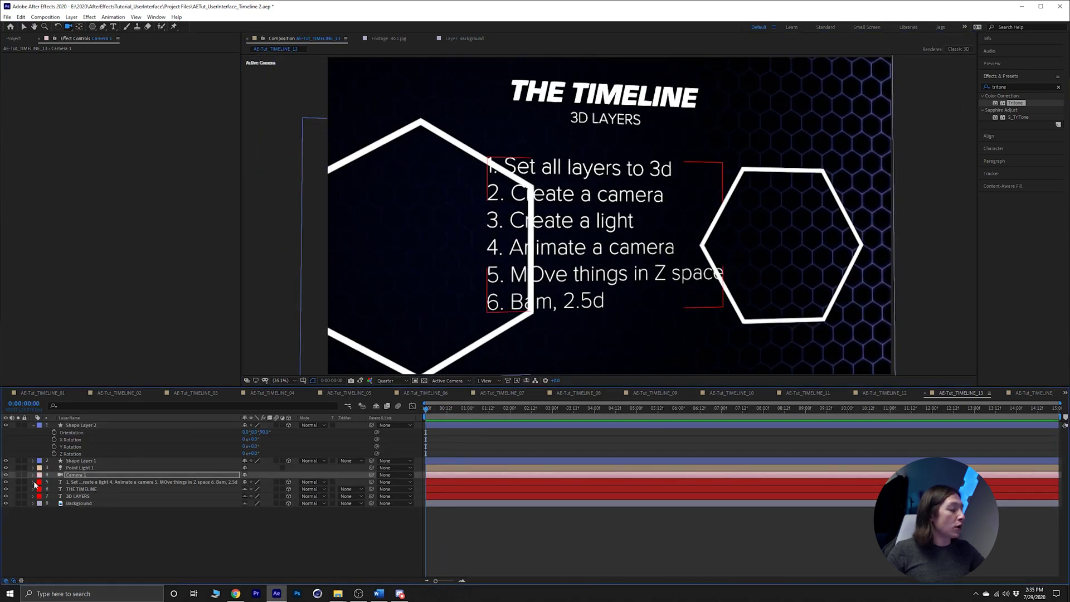
key("p")
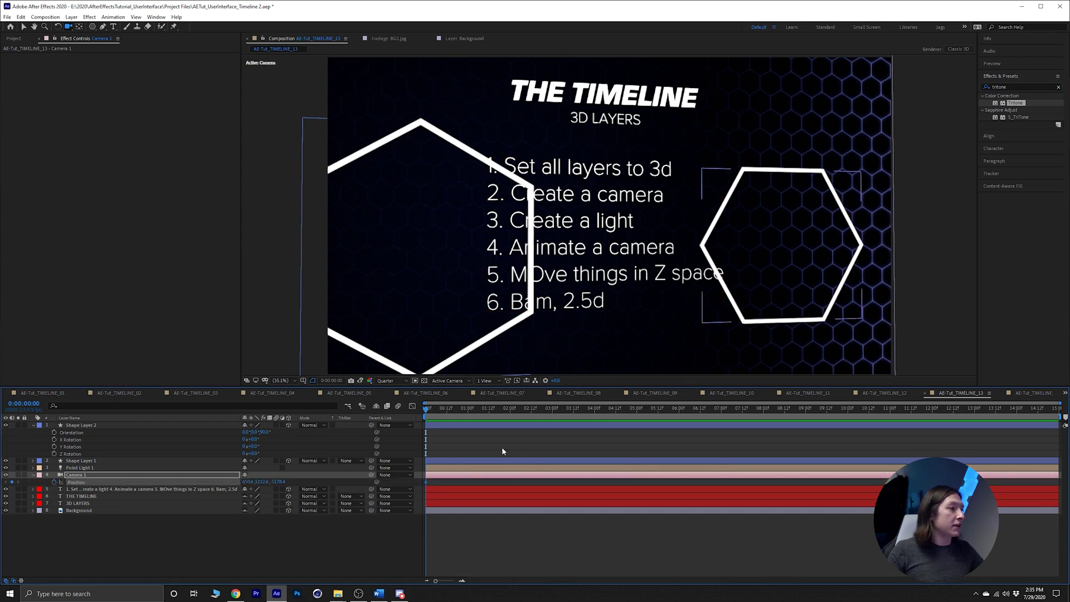
At 0:00:08:00, orbit the camera to the opposite side for a second Position keyframe, and preview the camera move from the start.
left_click_drag(755, 418, 764, 419)
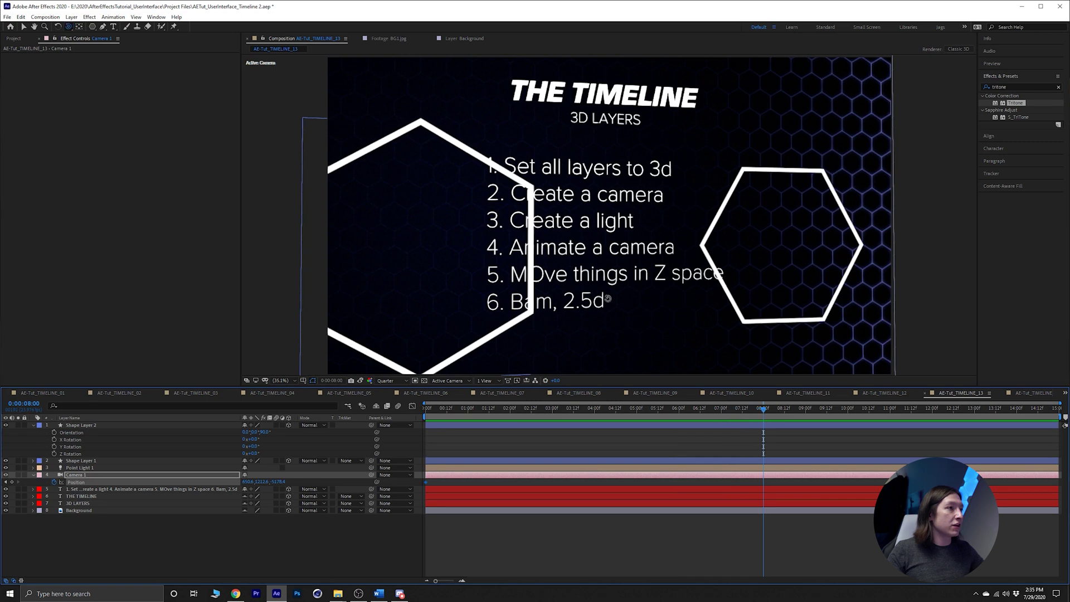
left_click_drag(607, 299, 549, 446)
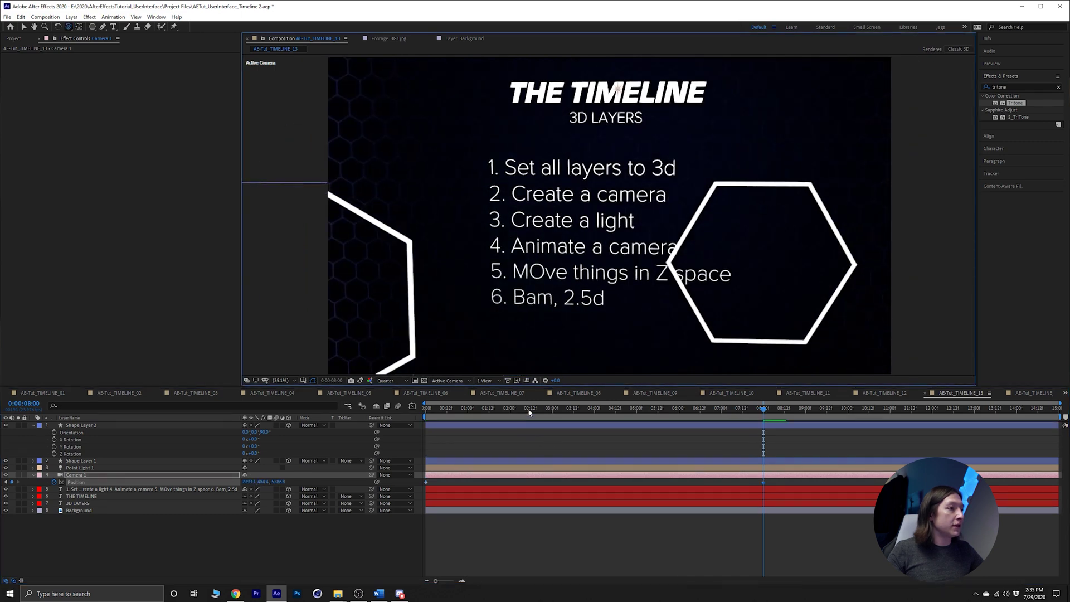
key("Home")
key("space")
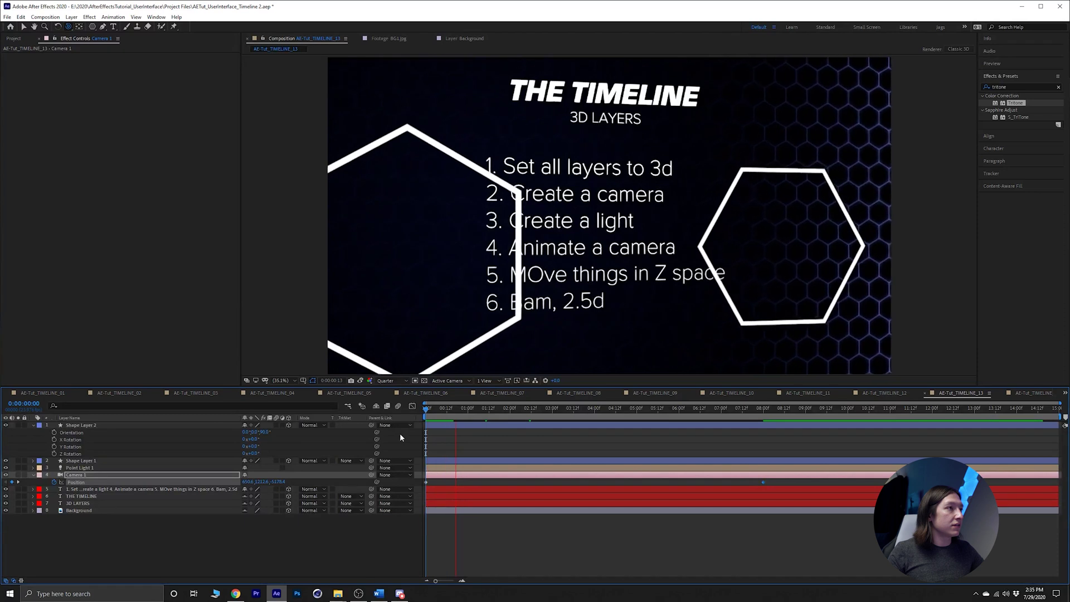
left_click(488, 417)
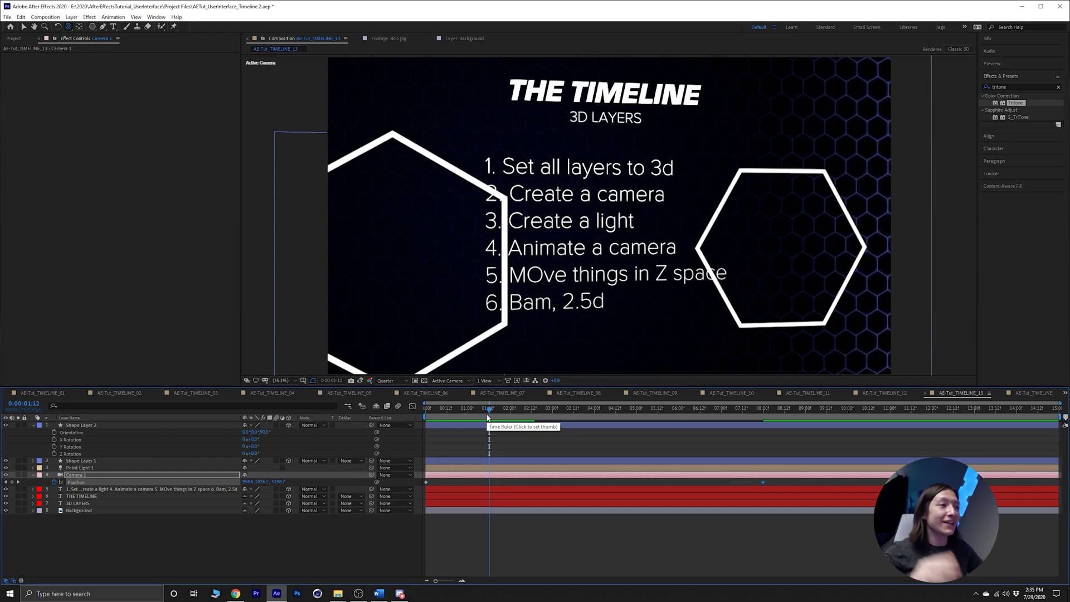
left_click_drag(489, 417, 575, 409)
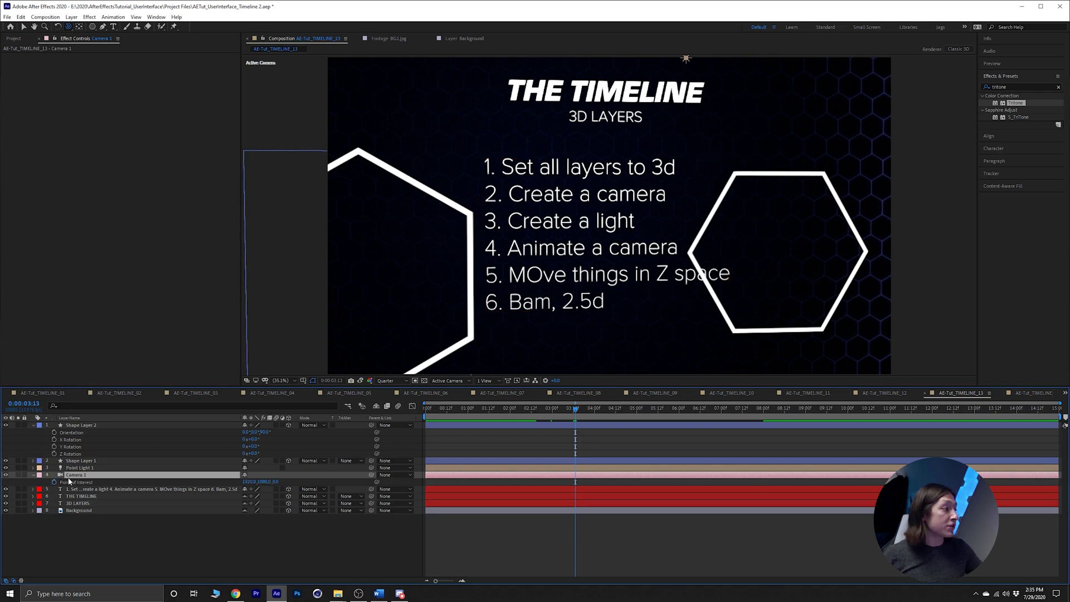
Reveal Camera 1's options, turn on Depth of Field, and raise the Aperture to about 675 pixels.
key("a")
key("a")
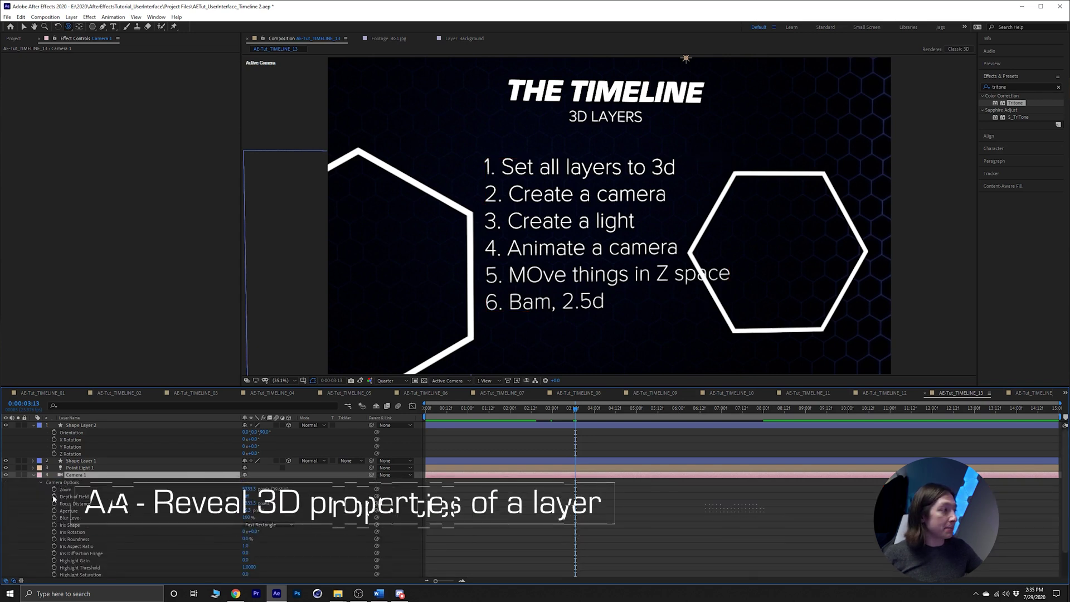
left_click(246, 497)
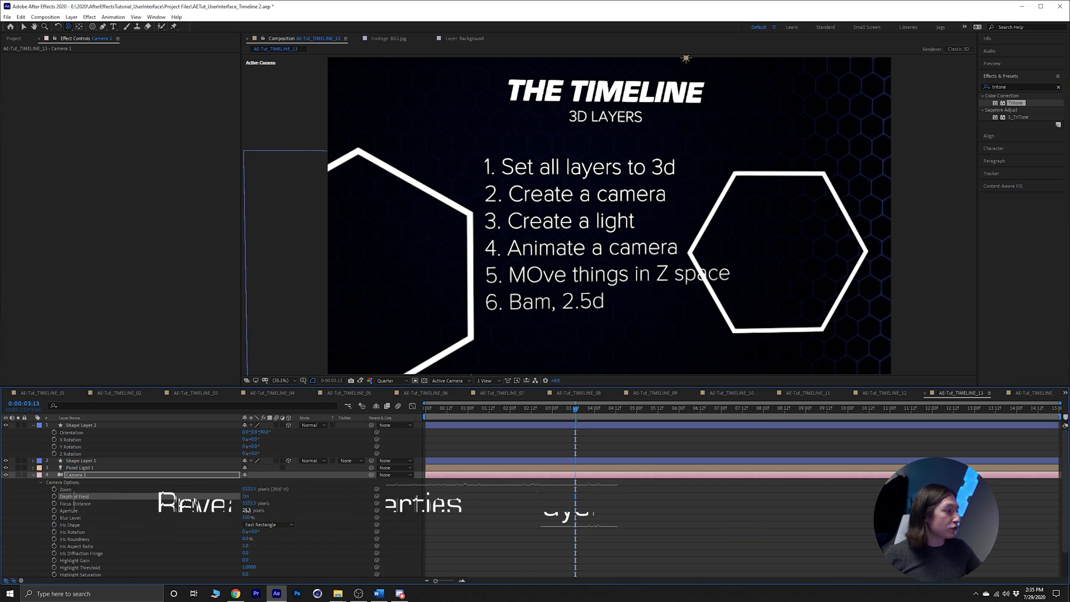
left_click_drag(249, 511, 281, 518)
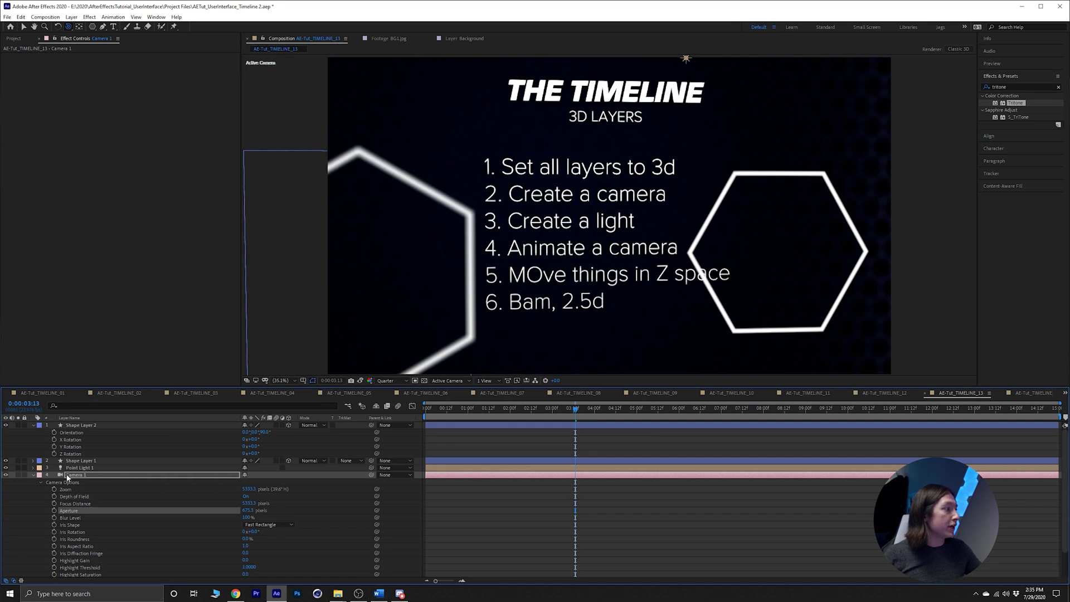
At 0:00:00:00, set Camera 1's focus distance to Shape Layer 1, the foreground hexagon.
left_click(34, 474)
left_click(49, 474)
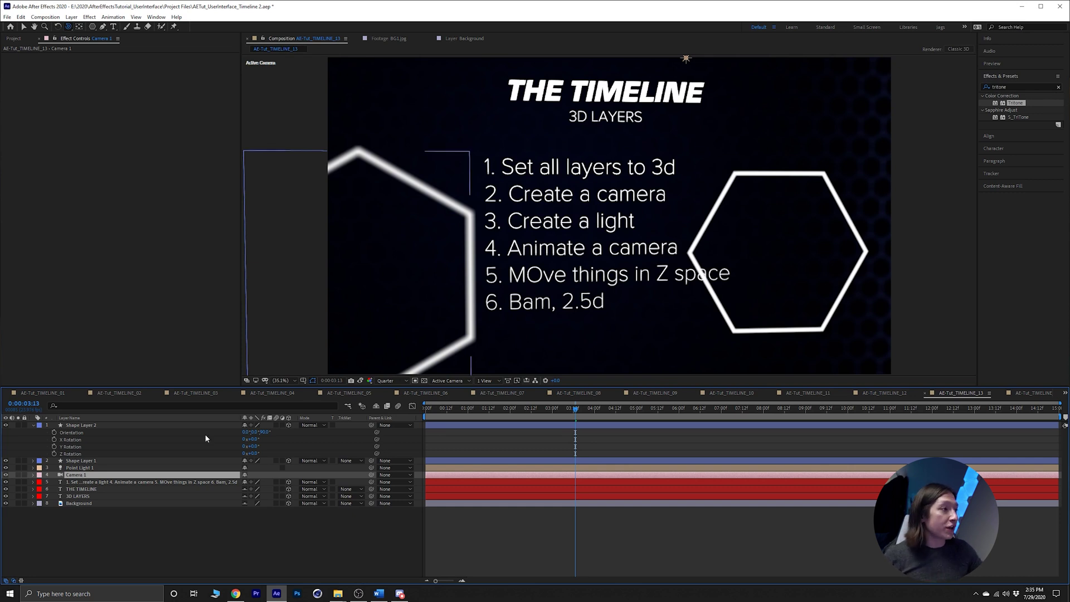
left_click_drag(469, 411, 402, 410)
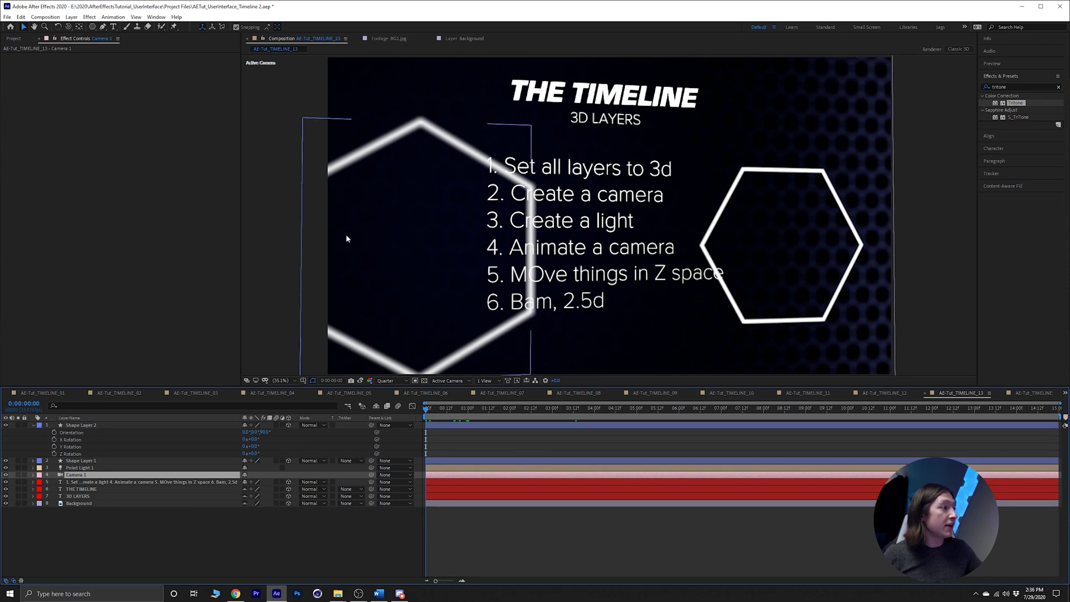
left_click(89, 463, "ctrl")
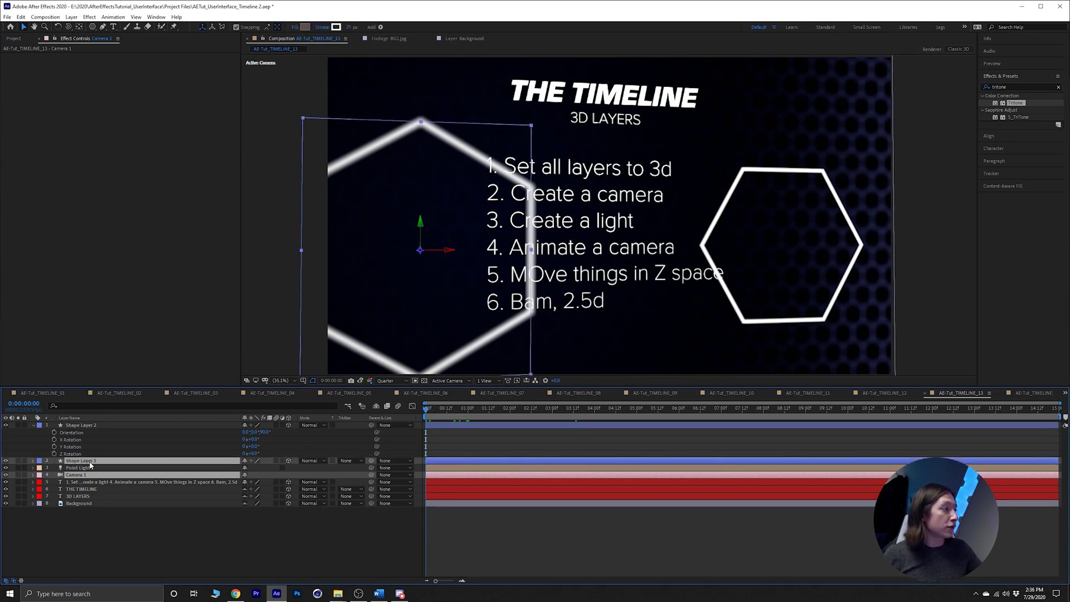
left_click(71, 17)
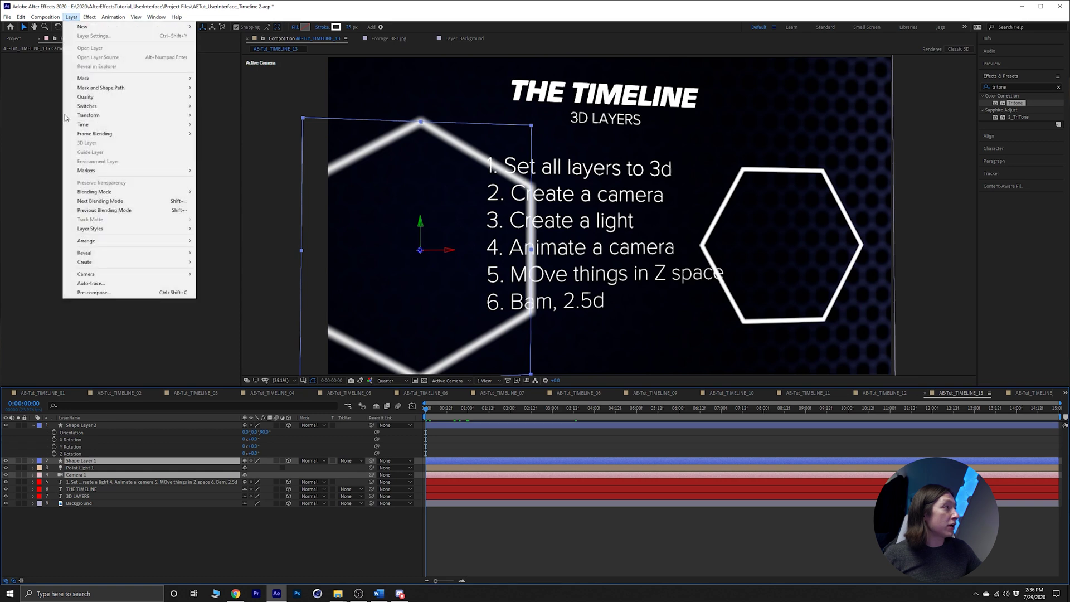
mouse_move(96, 275)
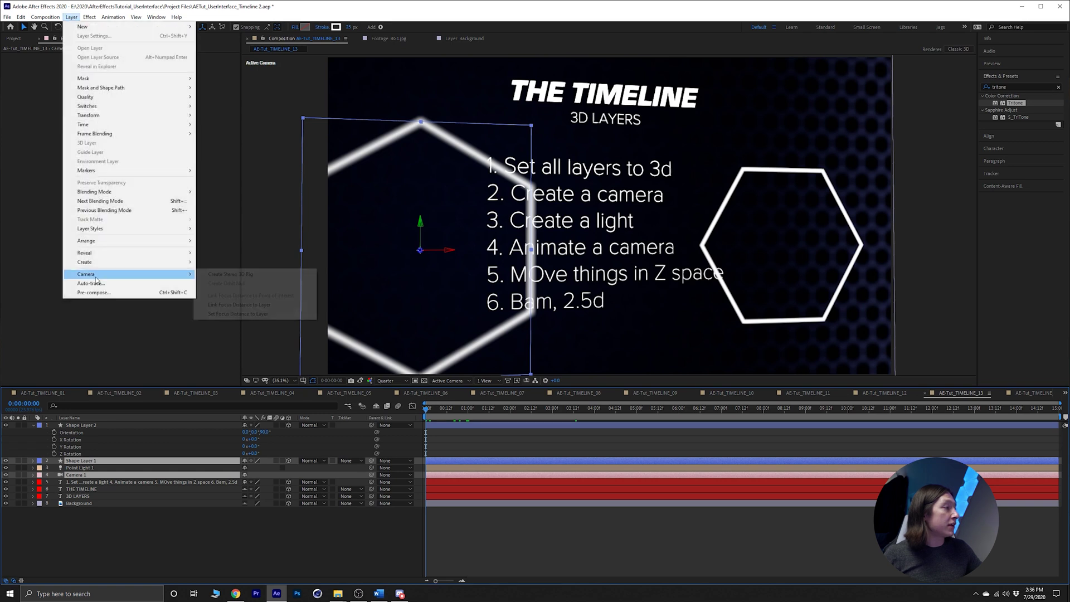
left_click(238, 315)
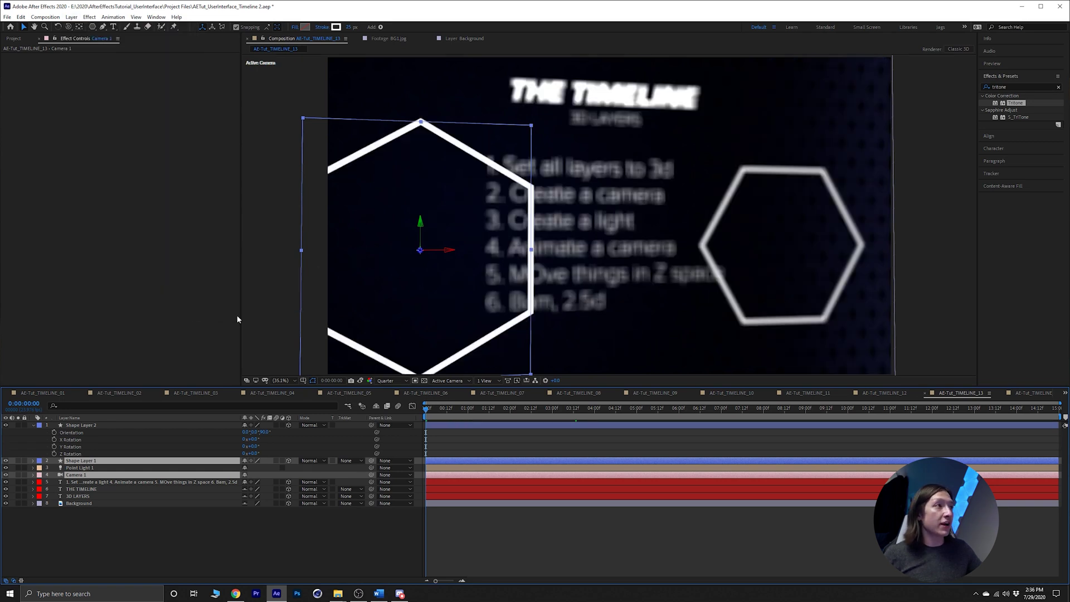
Reveal Camera 1's camera options and set a Focus Distance keyframe at 0:00:00:00.
key("u")
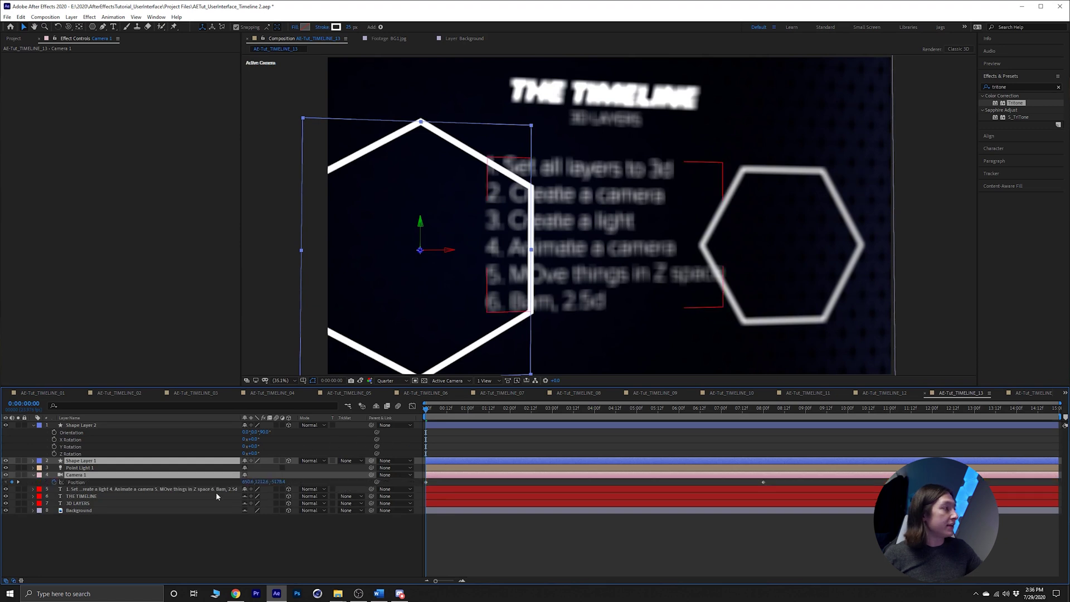
left_click(160, 538)
left_click(83, 478)
key("a")
key("a")
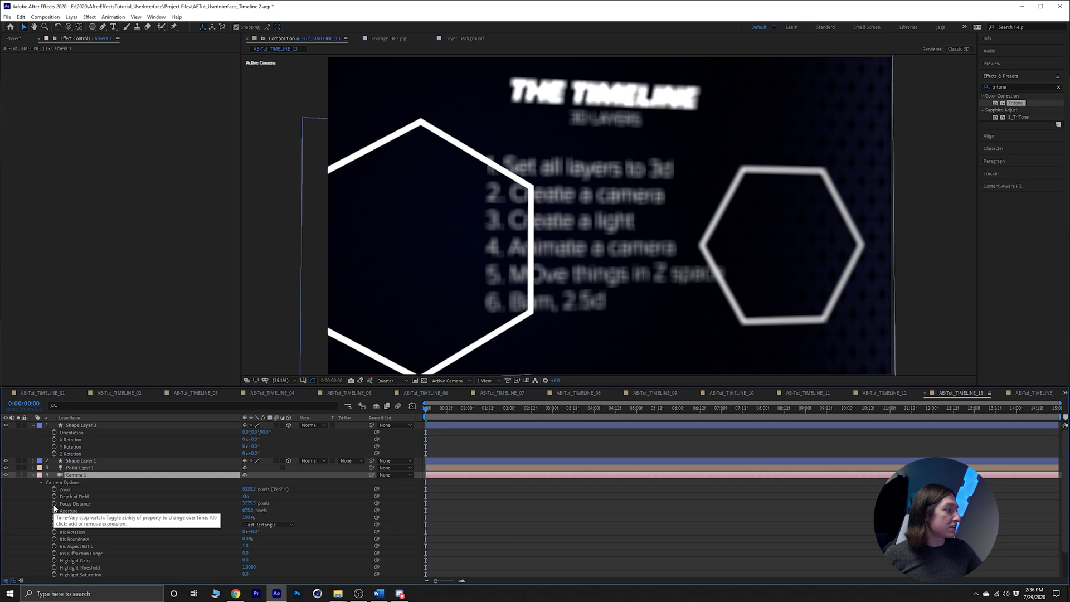
left_click(54, 504)
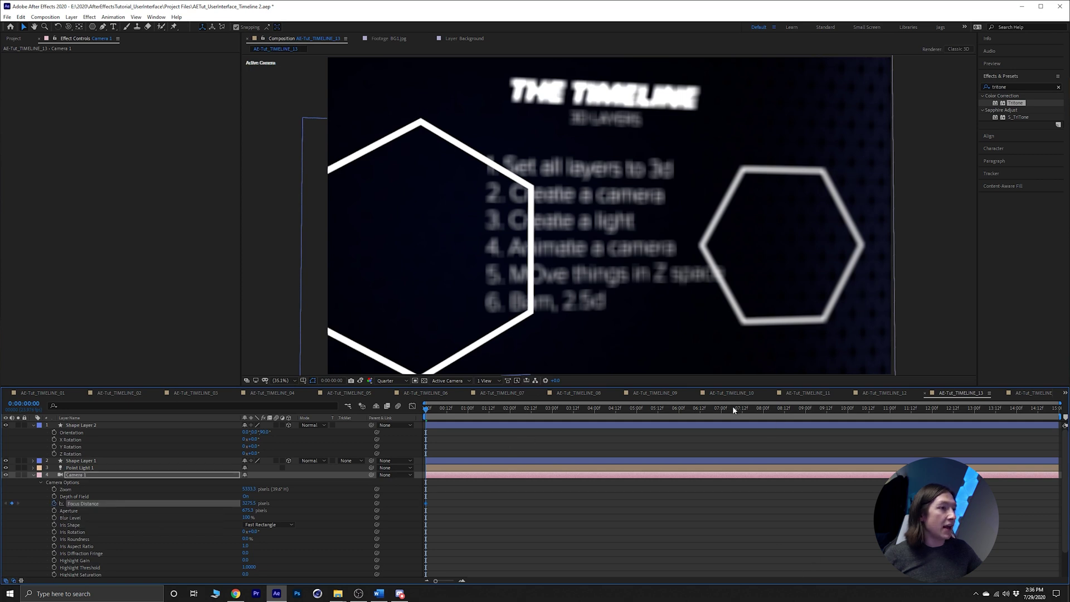
At 0:00:05:00, set Camera 1's focus distance to the numbered list text layer for a second keyframe.
left_click_drag(734, 408, 637, 408)
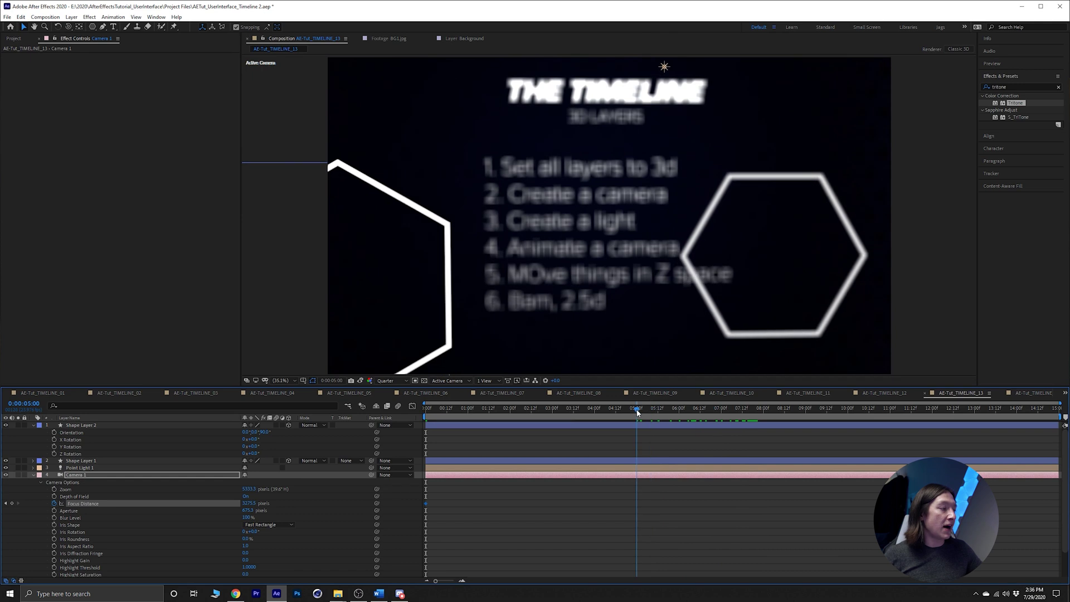
left_click(69, 476)
left_click(33, 475)
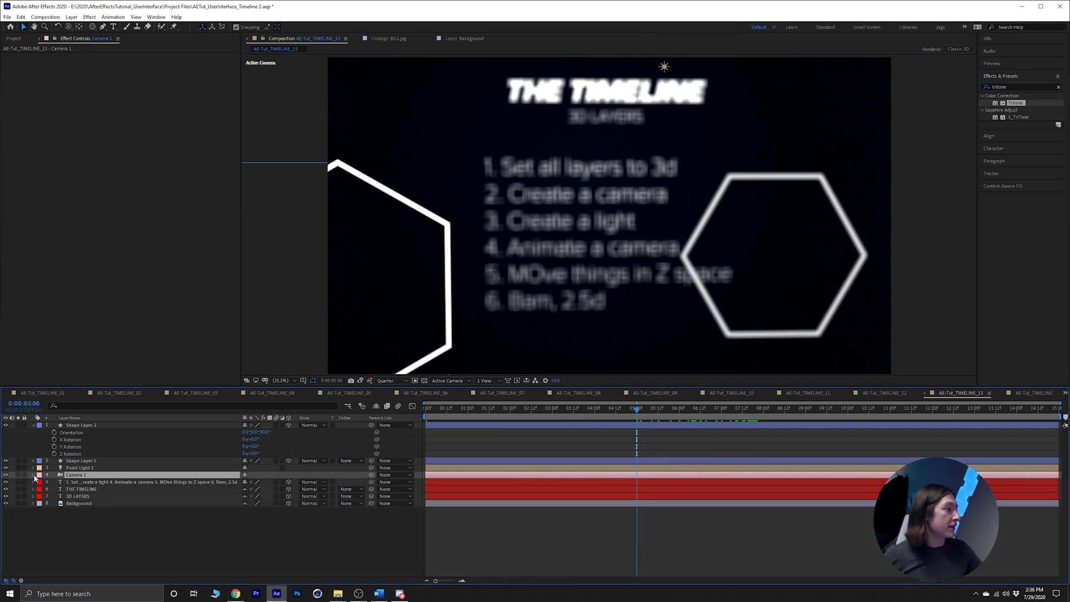
left_click(86, 483, "shift")
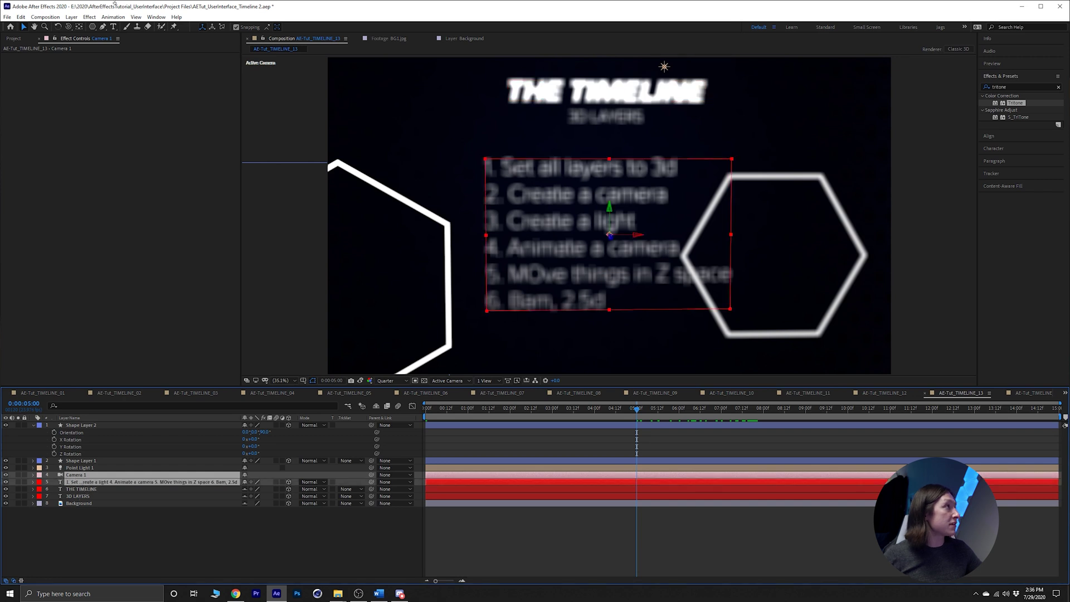
left_click(72, 17)
mouse_move(86, 275)
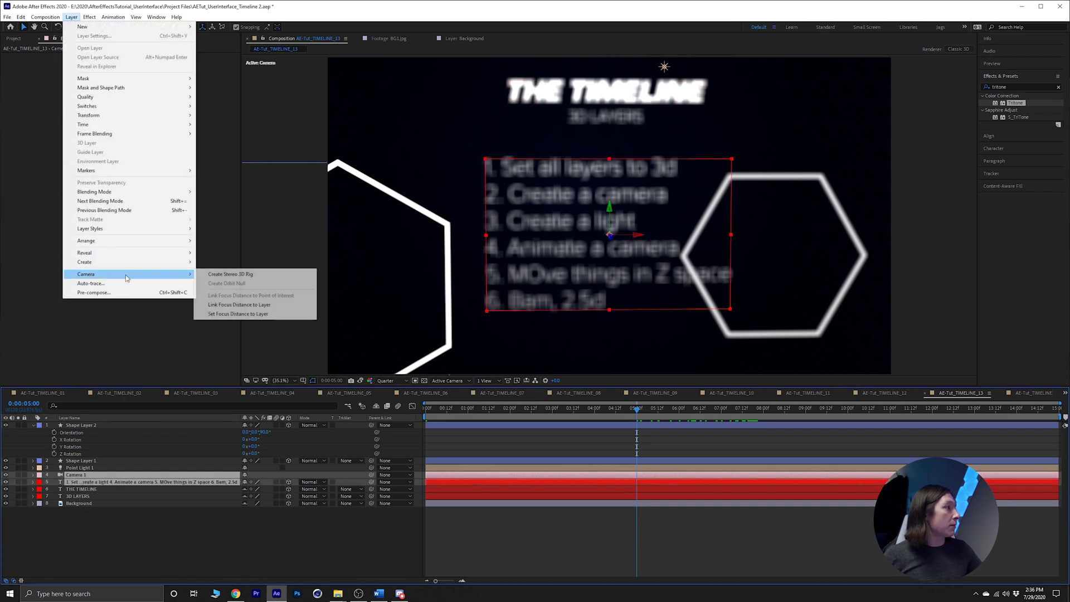
left_click(233, 314)
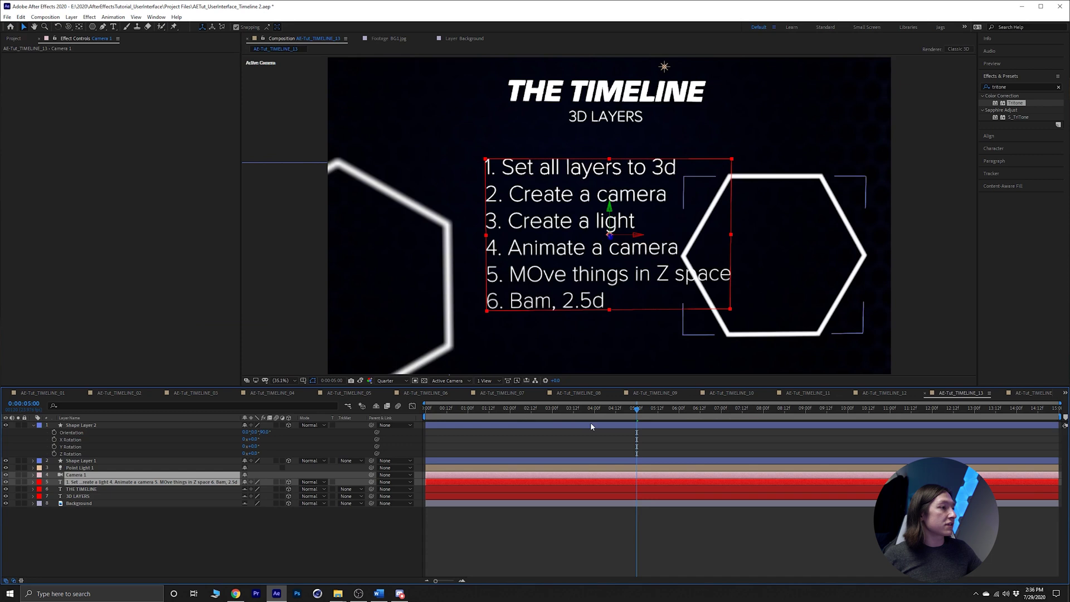
Reveal Camera 1's keyframed properties and preview the focus shift from the start of the timeline.
key("u")
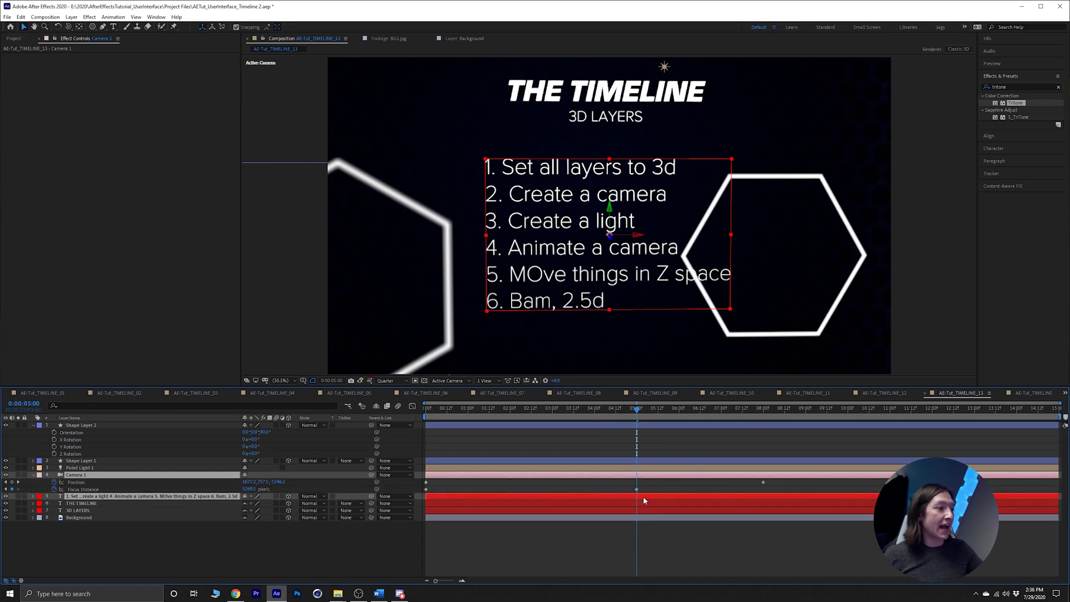
left_click_drag(627, 421, 426, 411)
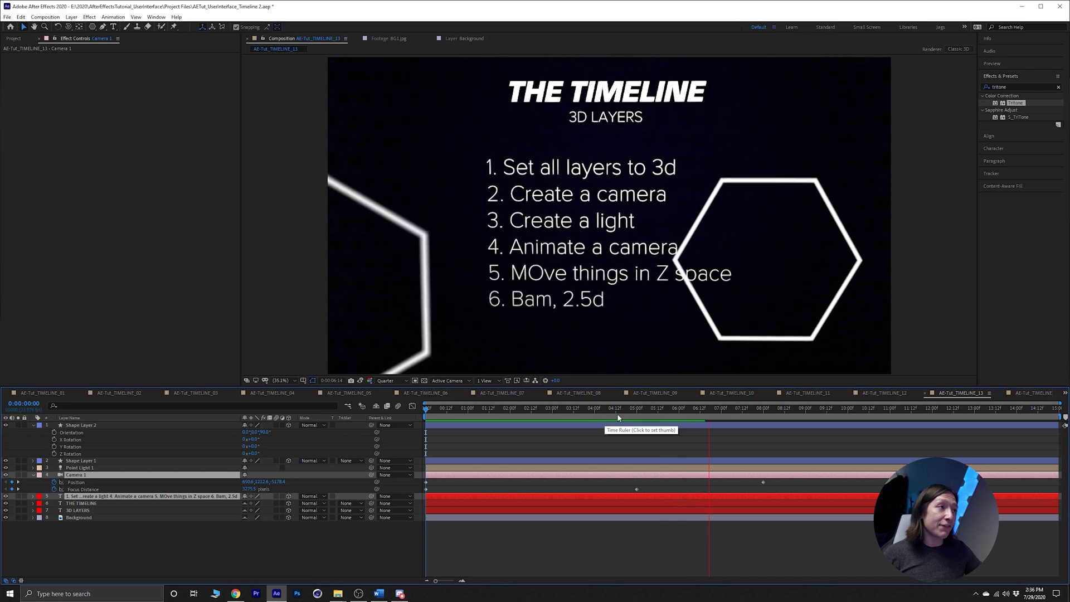
left_click(563, 410)
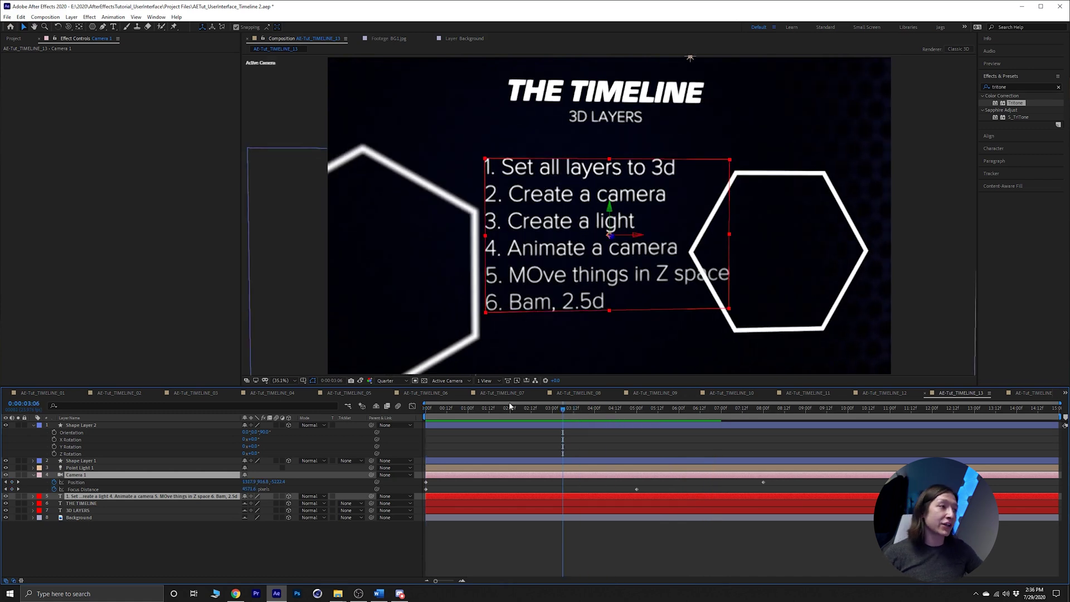
Turn on Draft 3D for the composition and preview the camera animation from 0:00:00:00.
left_click_drag(500, 409, 428, 409)
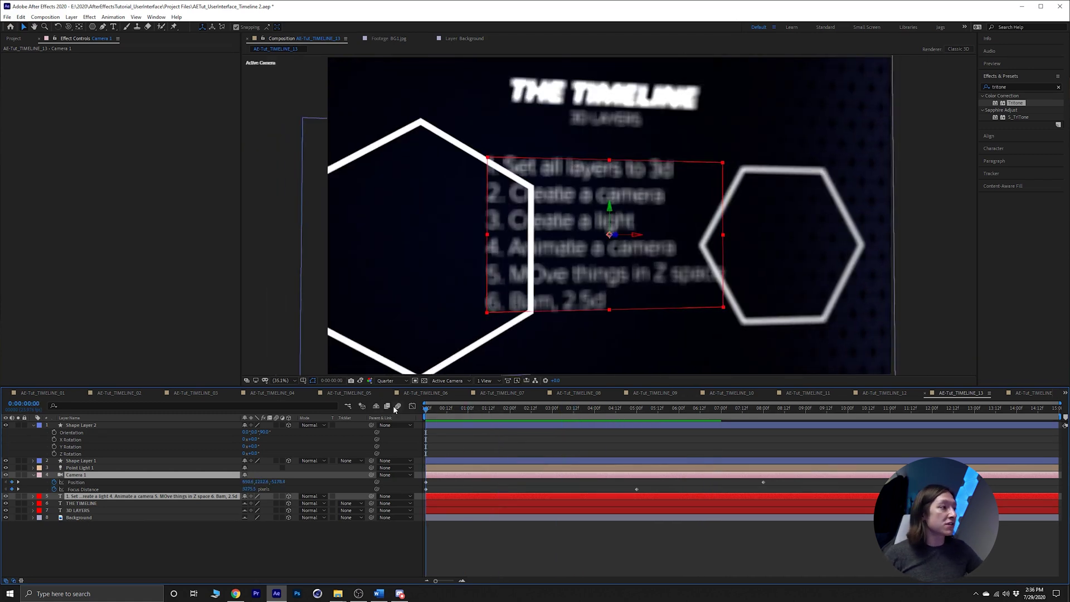
left_click(363, 406)
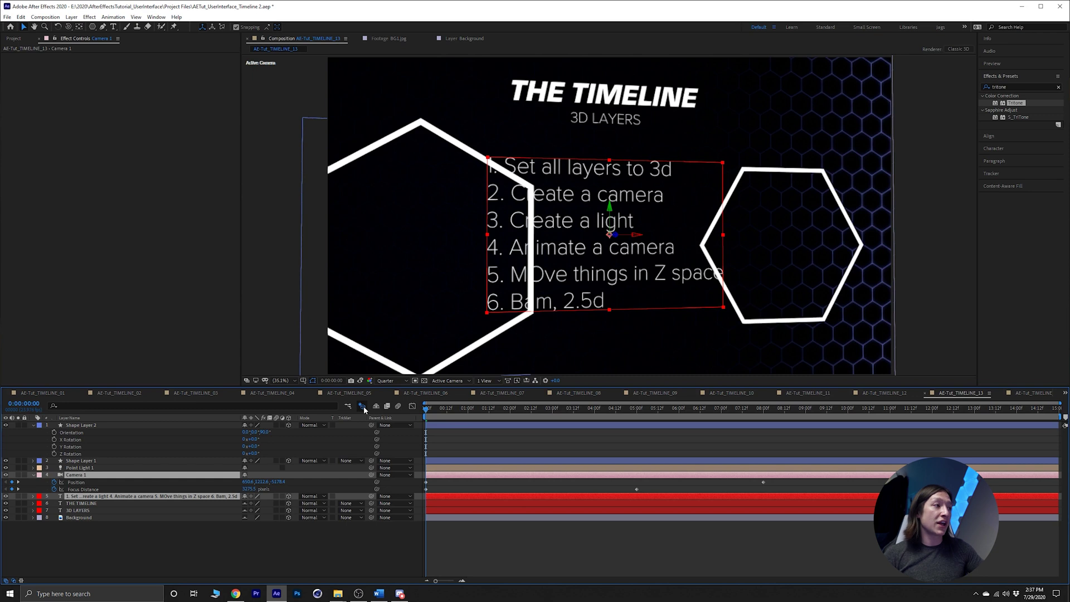
key("space")
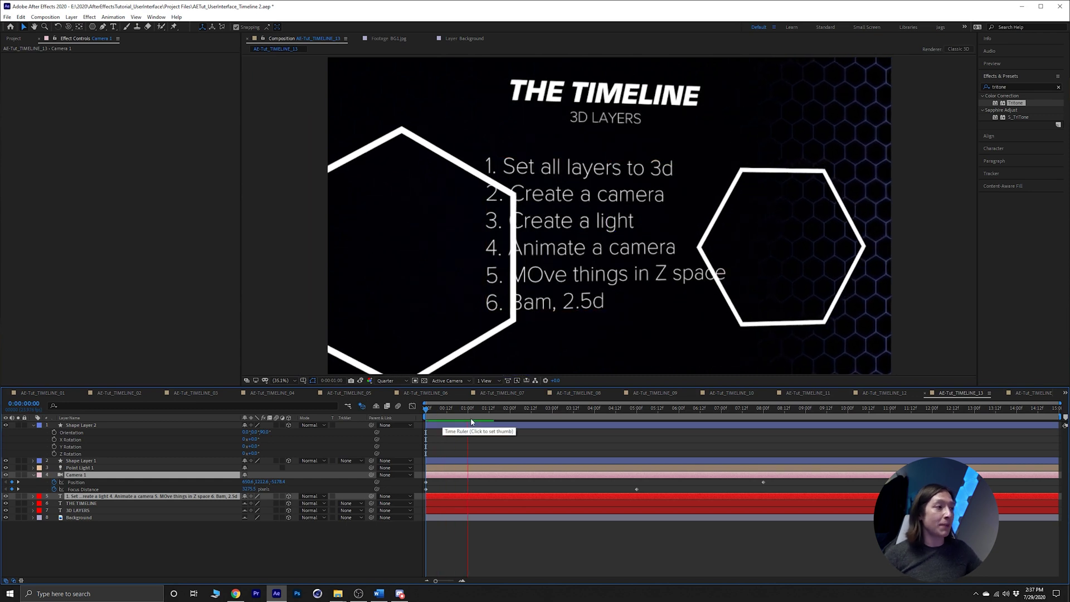